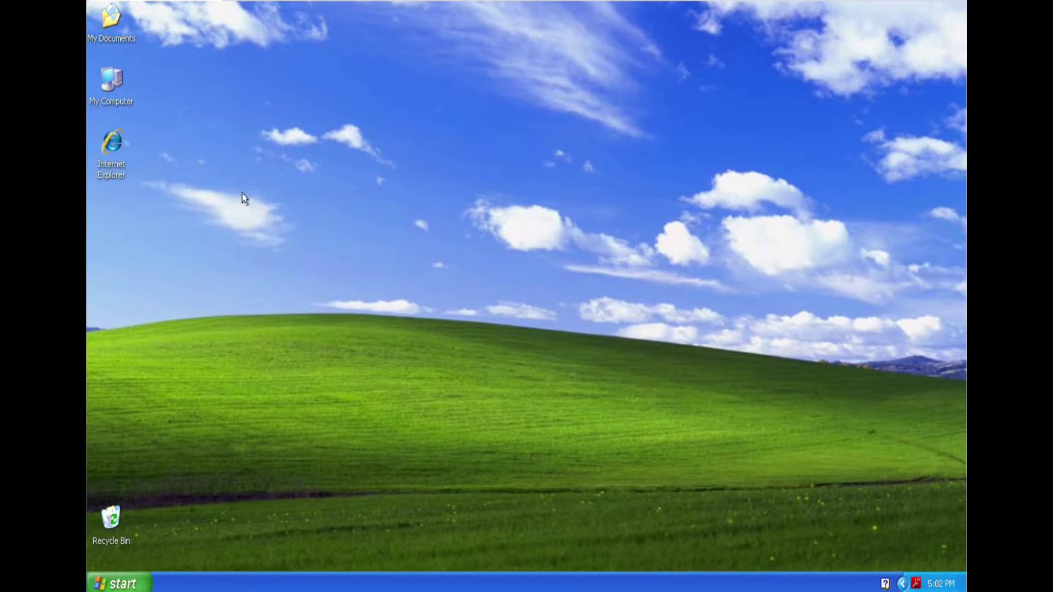
# - Launch Notepad from Accessories and type 'Hi There' in the new document
pyautogui.click(121, 580)
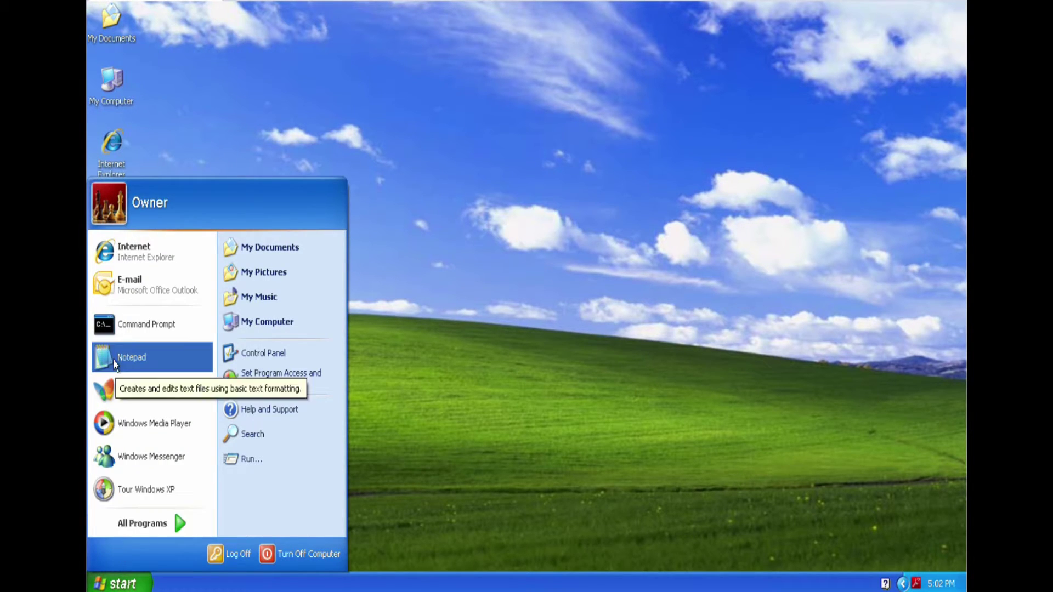
pyautogui.click(155, 528)
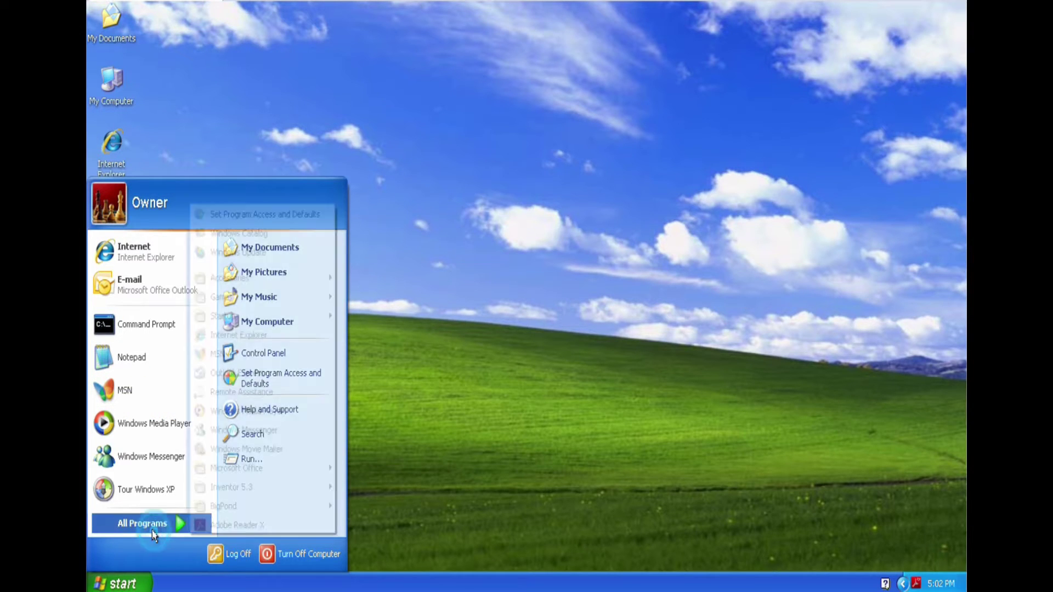
pyautogui.moveTo(222, 285)
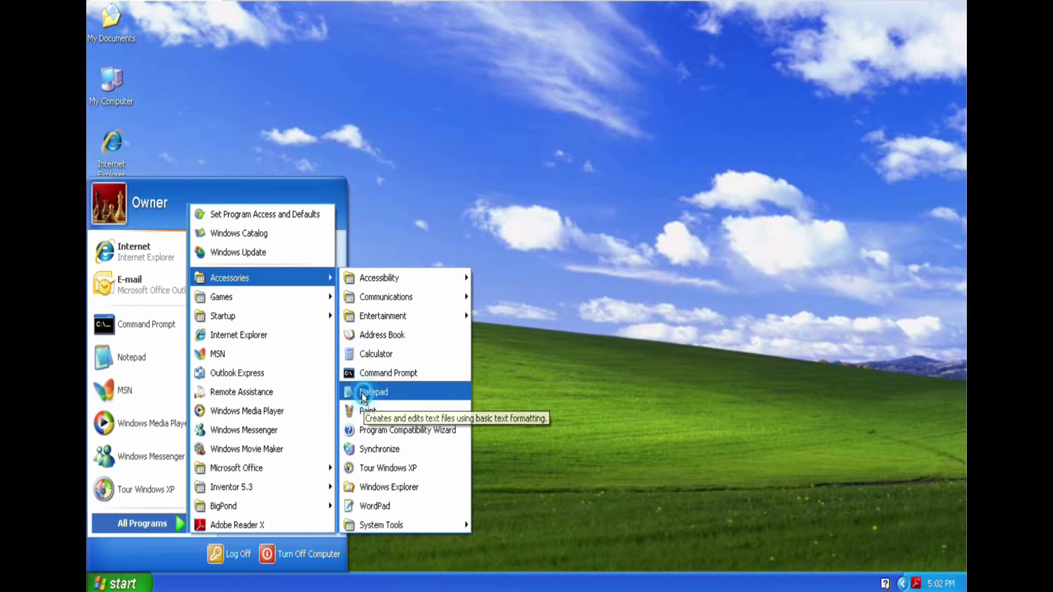
pyautogui.click(363, 393)
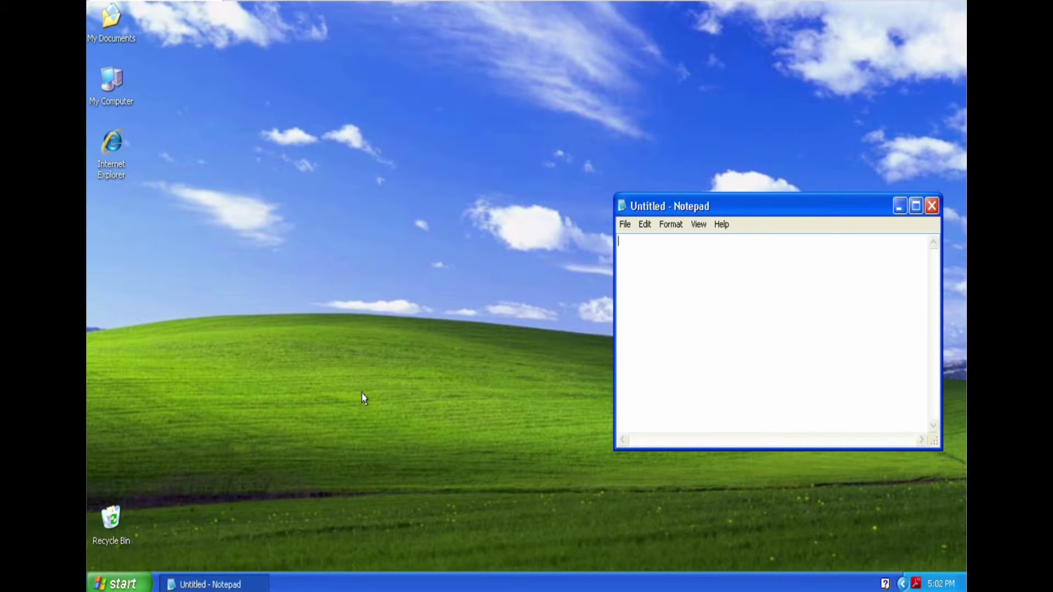
pyautogui.write('Hi There')
# - Save the Notepad text as 'My Notepad 1' in My Documents
pyautogui.moveTo(732, 208); pyautogui.dragTo(697, 137)
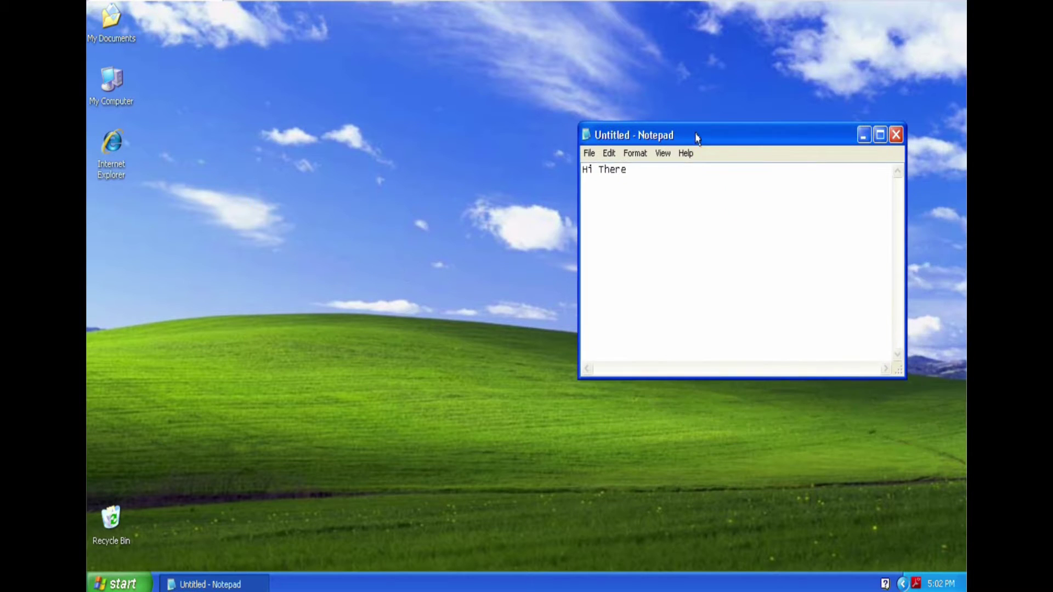
pyautogui.click(589, 154)
pyautogui.click(620, 213)
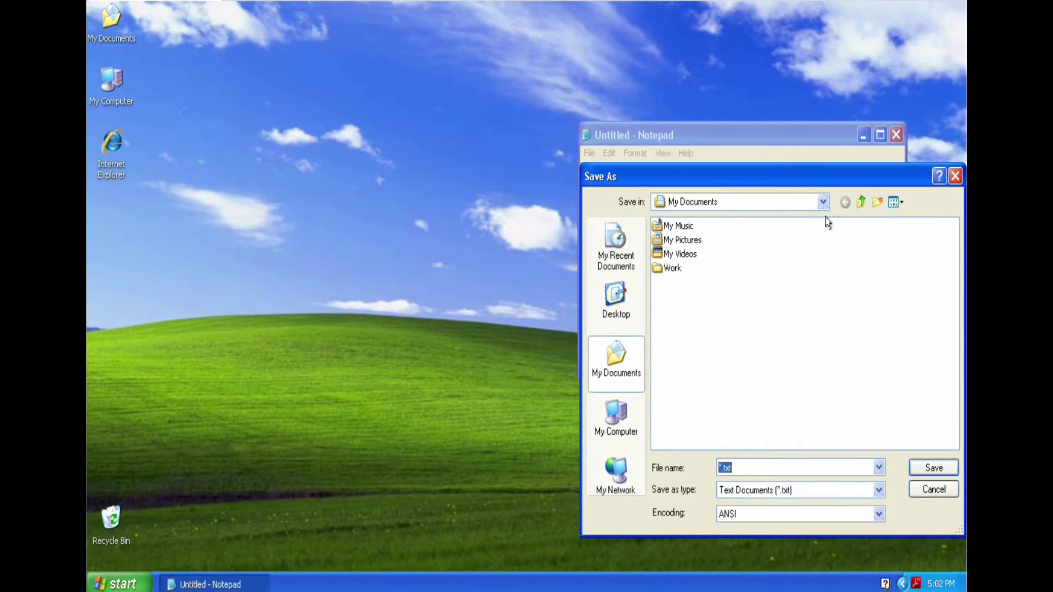
pyautogui.doubleClick(757, 467)
pyautogui.write('My Not')
pyautogui.write('te')
pyautogui.write('pad 1')
pyautogui.click(933, 468)
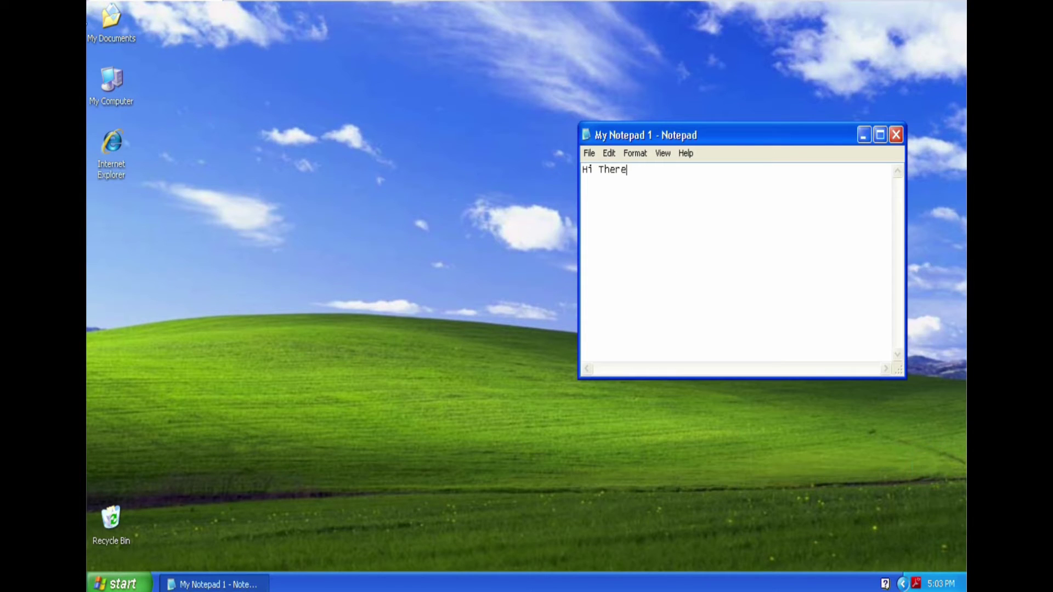
# - Open My Documents beside Notepad and select the My Notepad 1 file
pyautogui.click(113, 37)
pyautogui.doubleClick(112, 37)
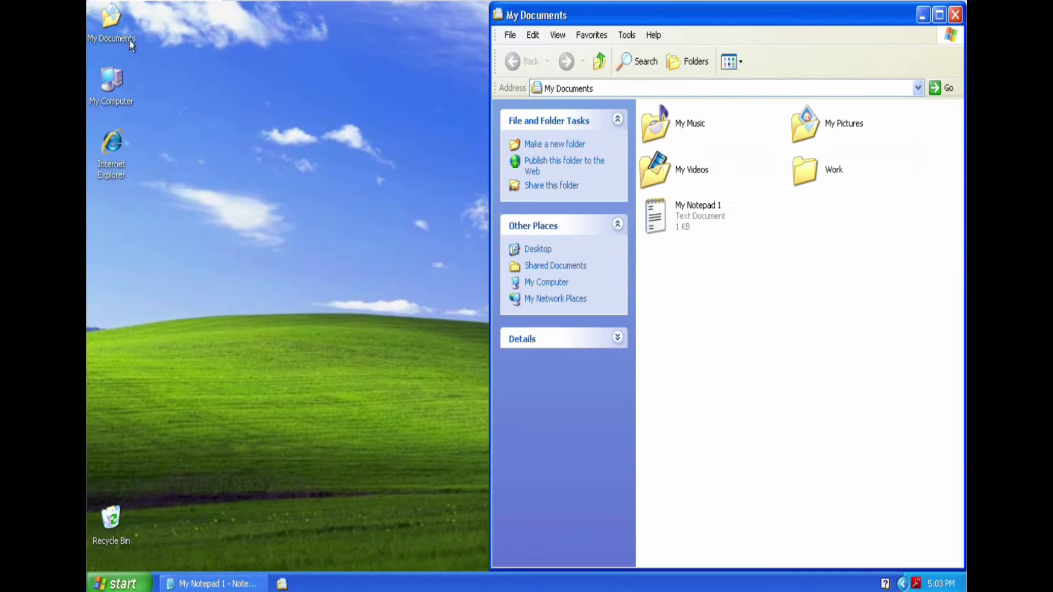
pyautogui.moveTo(642, 14); pyautogui.dragTo(231, 21)
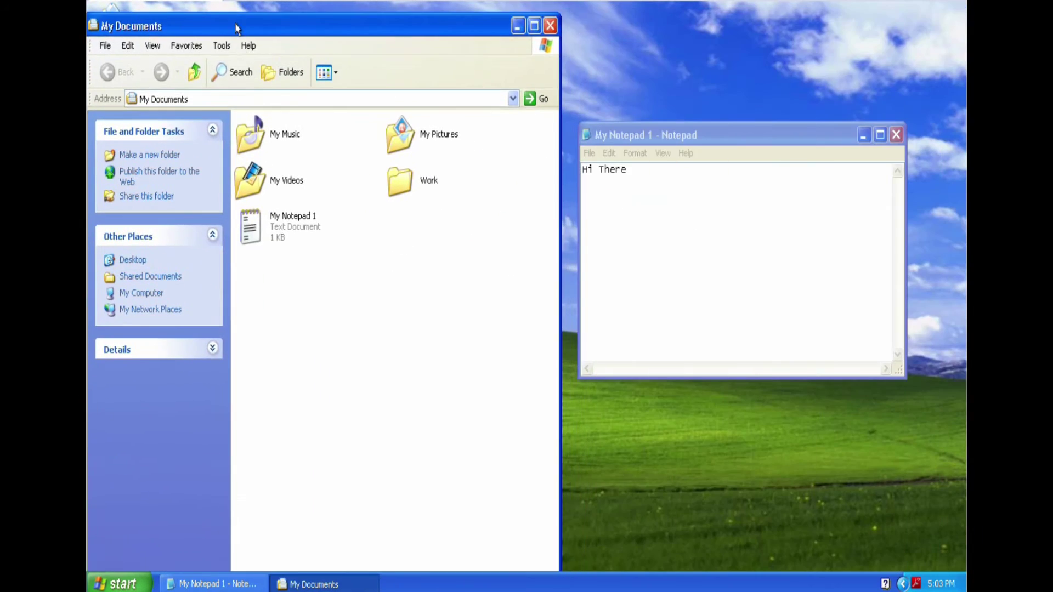
pyautogui.click(277, 220)
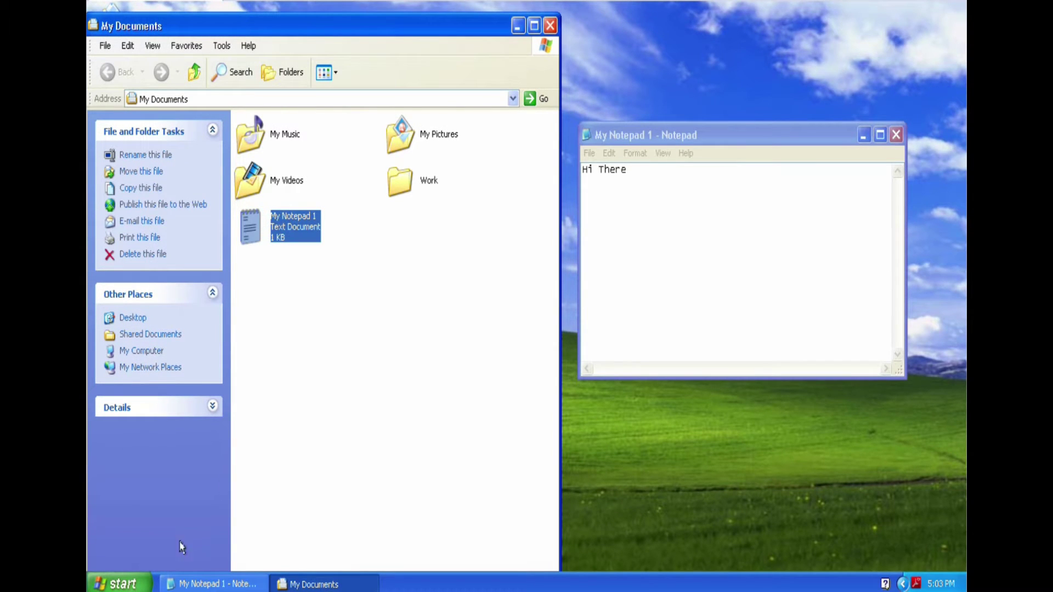
pyautogui.click(122, 584)
# - In Command Prompt, change into My Documents and list its files with dir
pyautogui.click(143, 332)
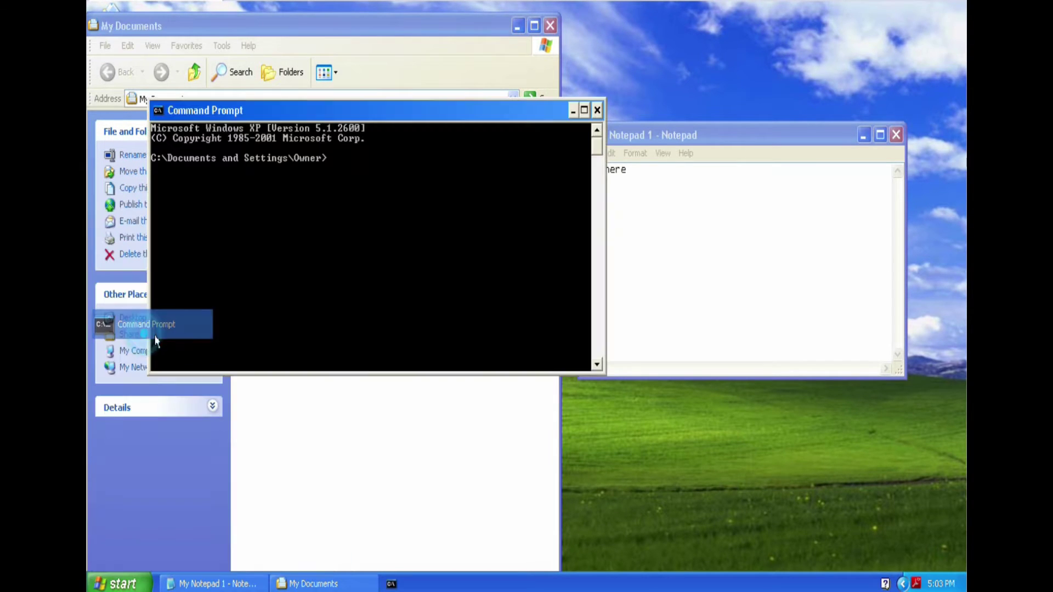
pyautogui.moveTo(371, 116); pyautogui.dragTo(376, 302)
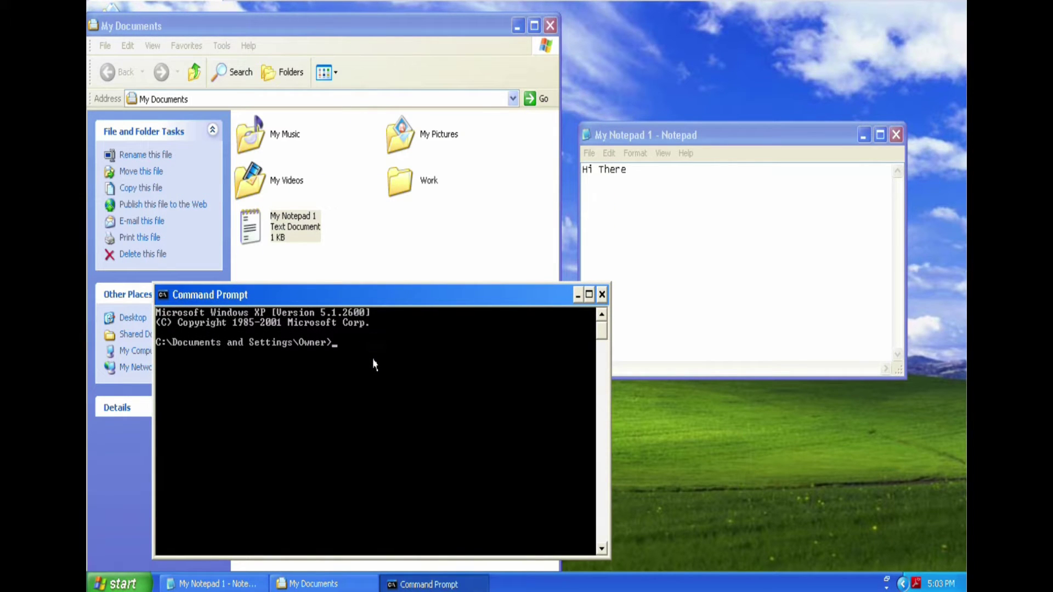
pyautogui.write('cd my')
pyautogui.press('Tab')
pyautogui.press('Return')
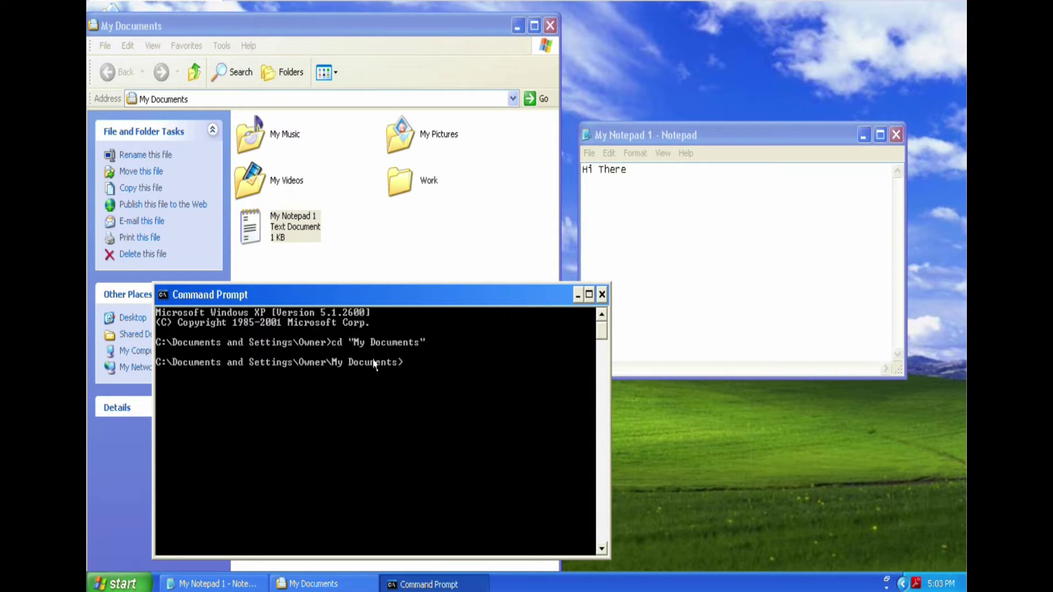
pyautogui.write('dir')
pyautogui.press('Return')
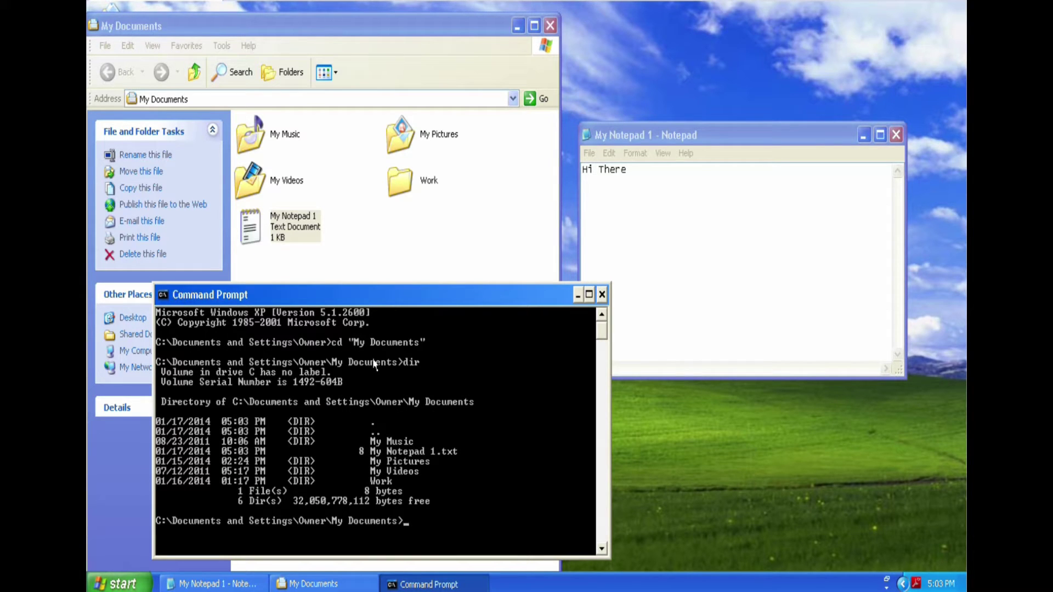
# - Print My Notepad 1.txt with type "My Notepad 1".txt, then minimize the console
pyautogui.write('type "My Notepad 1".txt')
pyautogui.press('Return')
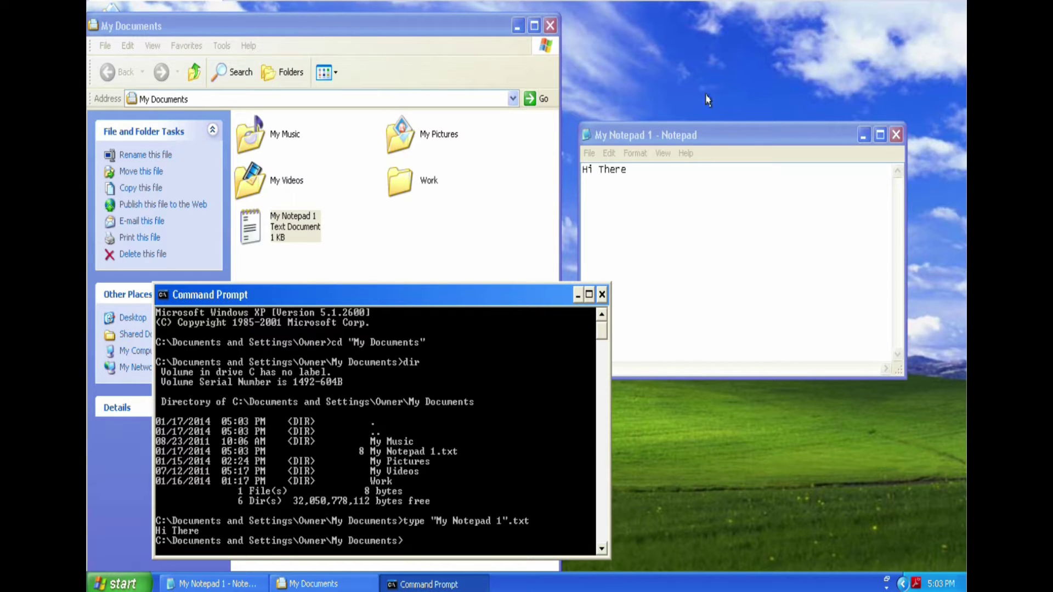
pyautogui.click(576, 296)
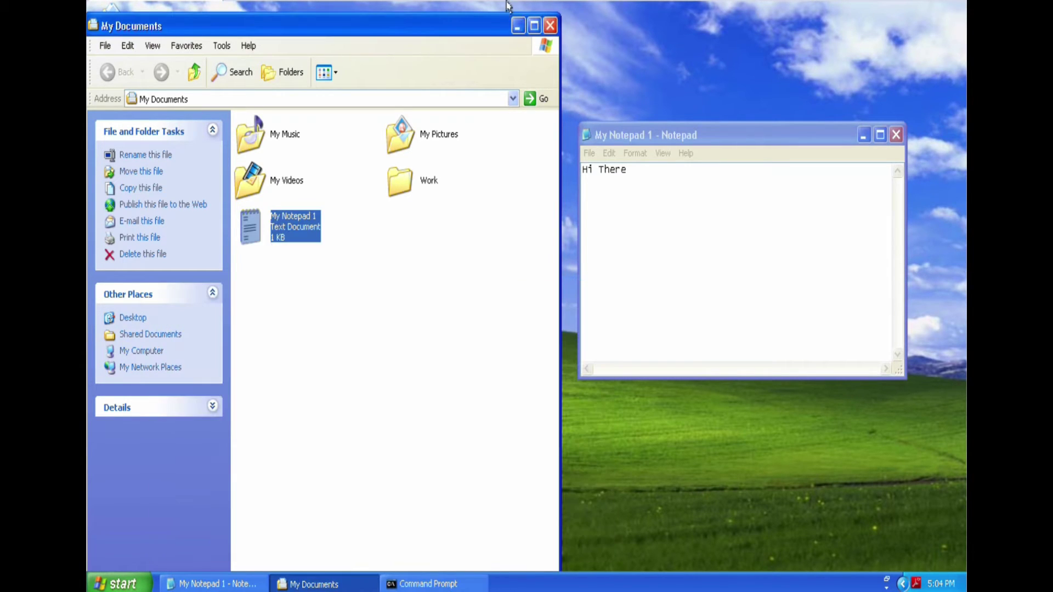
# - Append four long runs of the letter 'a' after 'Hi There' on the same line
pyautogui.click(518, 26)
pyautogui.click(687, 188)
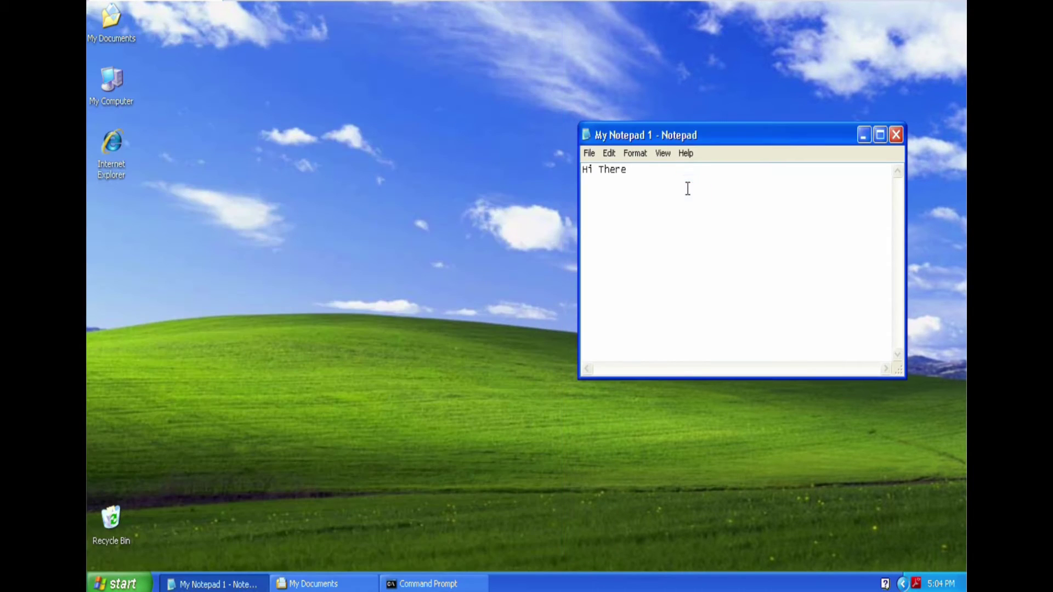
pyautogui.moveTo(587, 170); pyautogui.dragTo(687, 185)
pyautogui.click(589, 156)
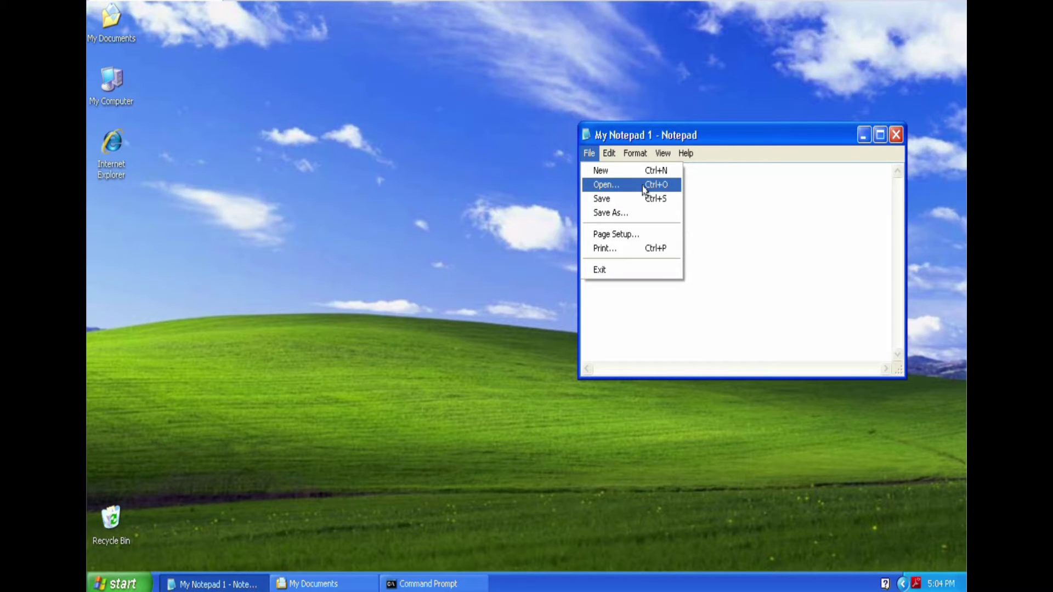
pyautogui.moveTo(611, 156)
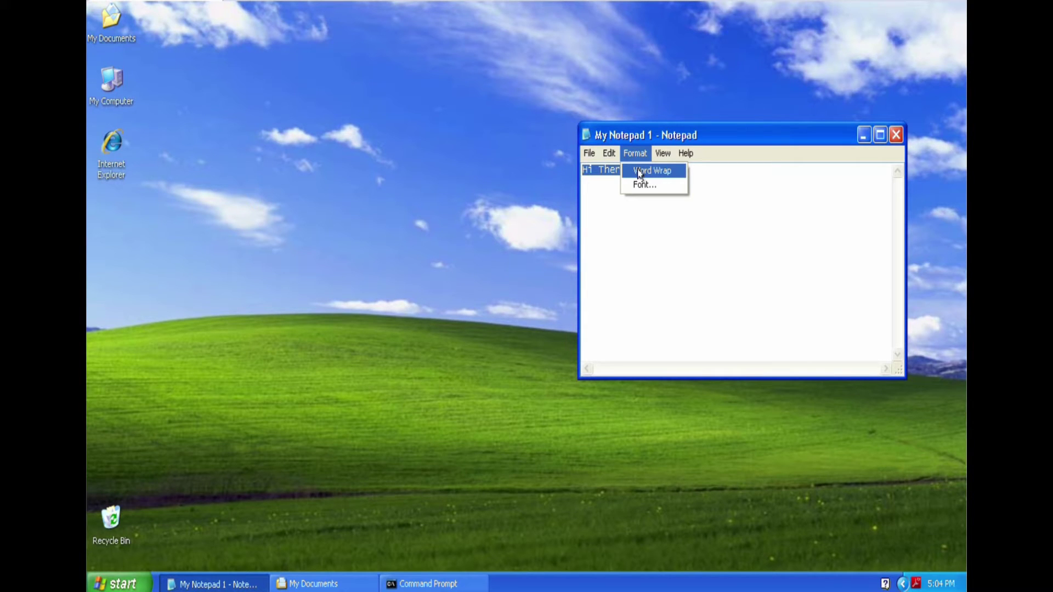
pyautogui.click(722, 196)
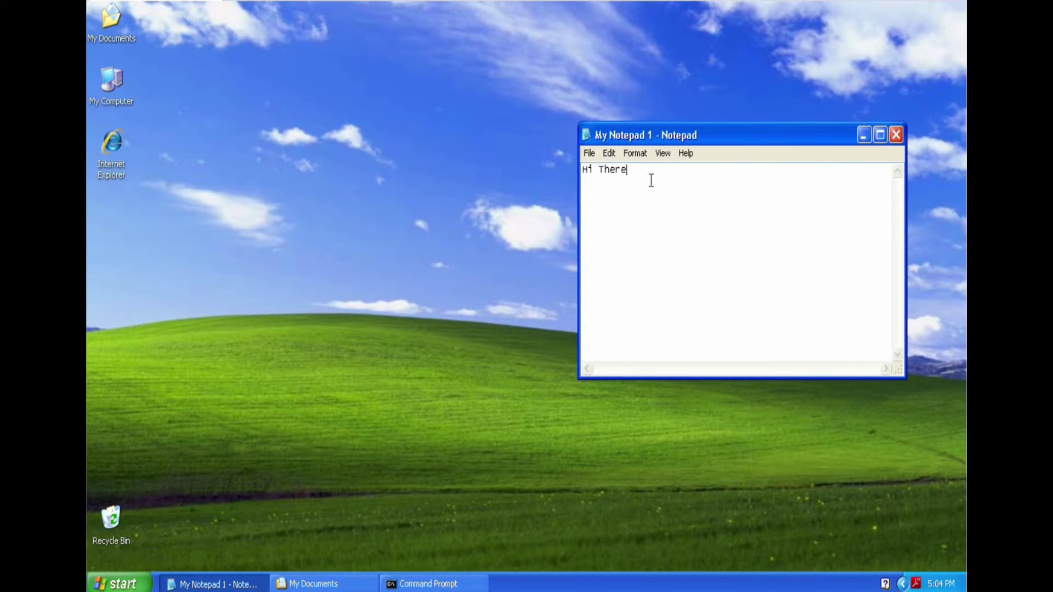
pyautogui.write('aaaaaaaaaaaaaaa aaaaaaaaaaaaaaa aaaaaaaaaaaaaaaaa')
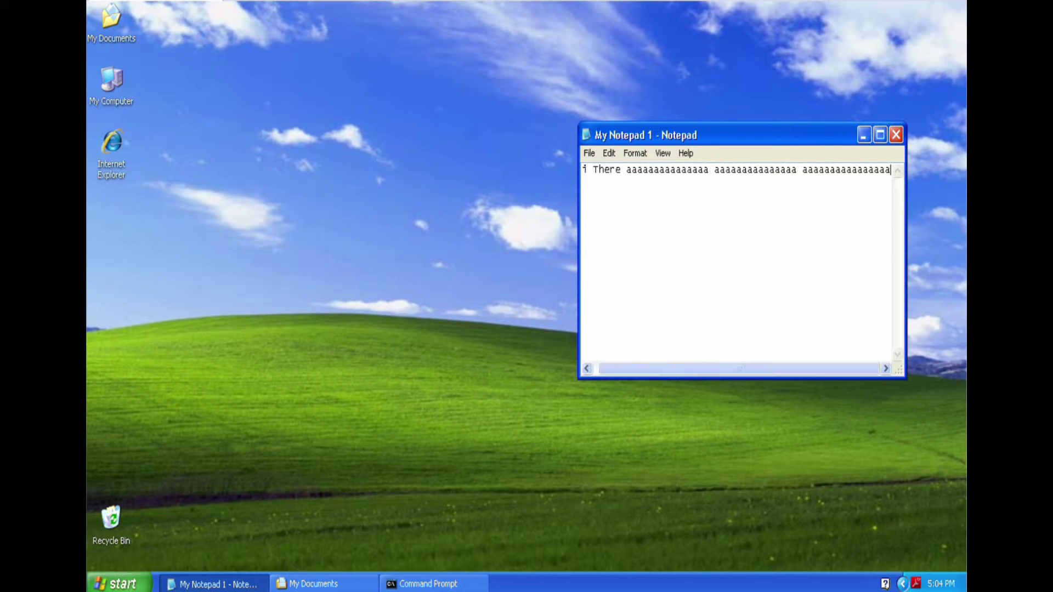
pyautogui.write(' aaaaaaaaaaaaaaaaaaaa')
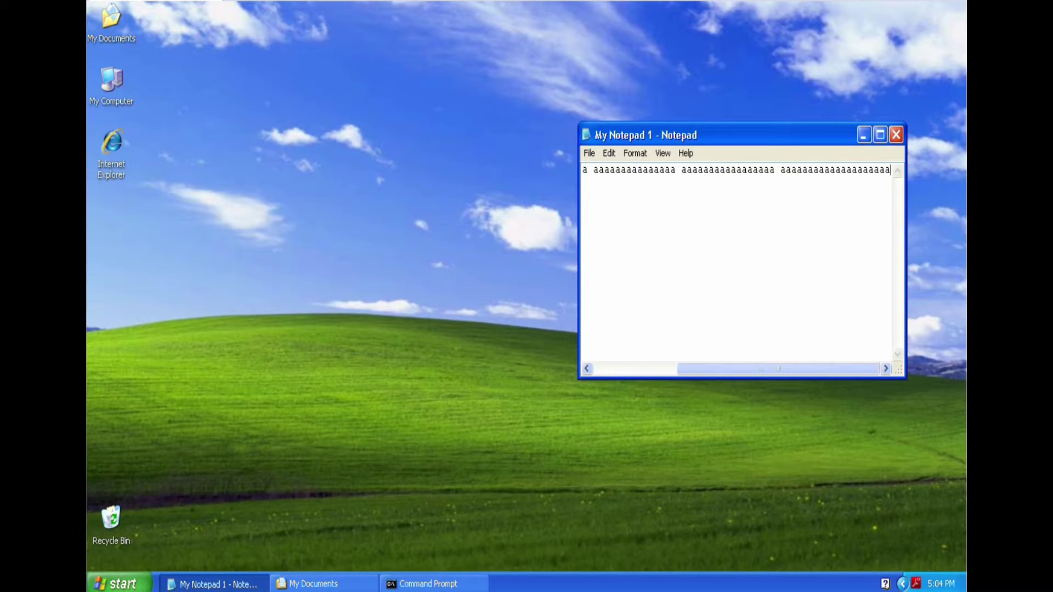
pyautogui.click(631, 154)
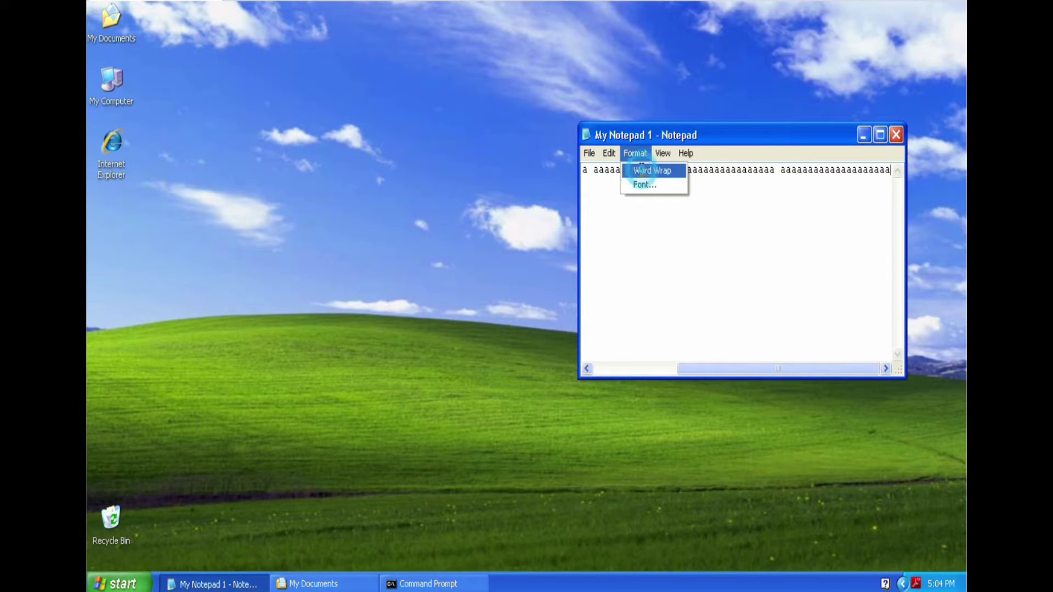
# - Toggle Word Wrap on and back off, then maximize the Notepad window
pyautogui.click(640, 172)
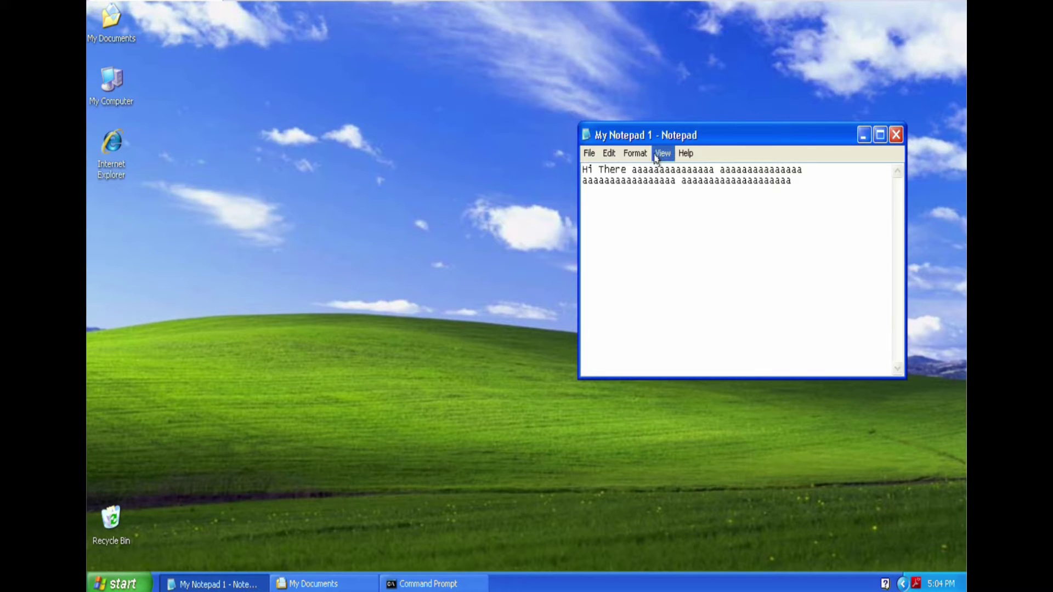
pyautogui.click(636, 153)
pyautogui.click(643, 171)
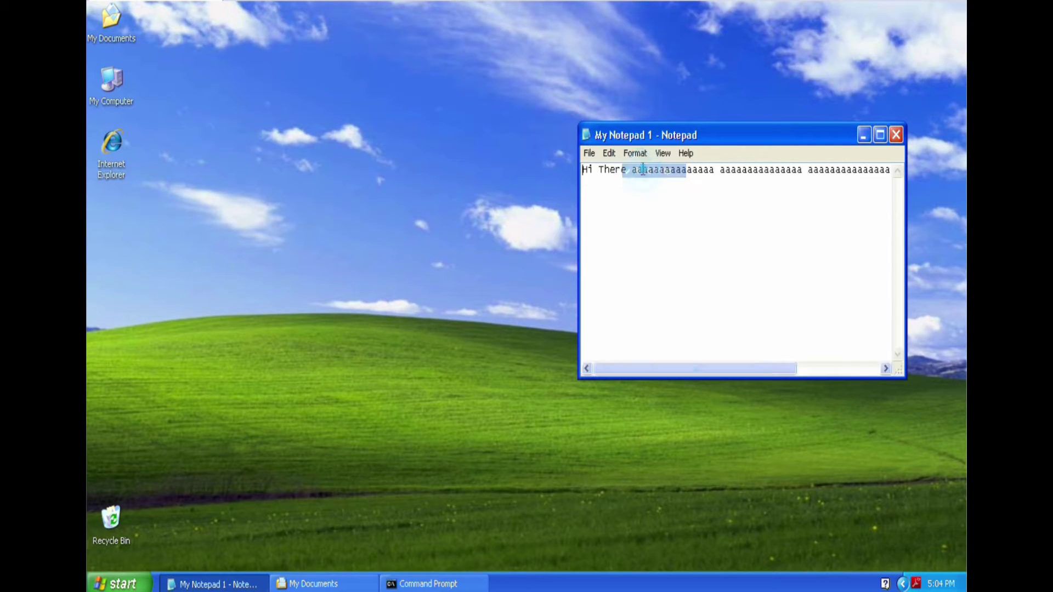
pyautogui.click(690, 368)
pyautogui.moveTo(690, 369); pyautogui.dragTo(652, 345)
pyautogui.click(880, 134)
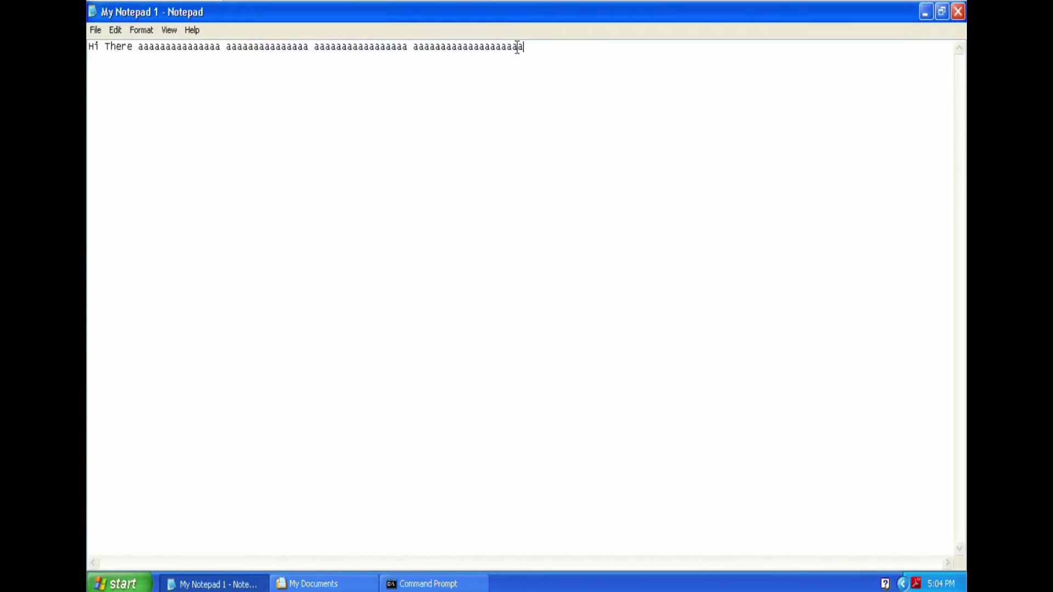
# - Copy the last two runs of a's and paste another copy onto the line
pyautogui.moveTo(562, 54); pyautogui.dragTo(311, 34)
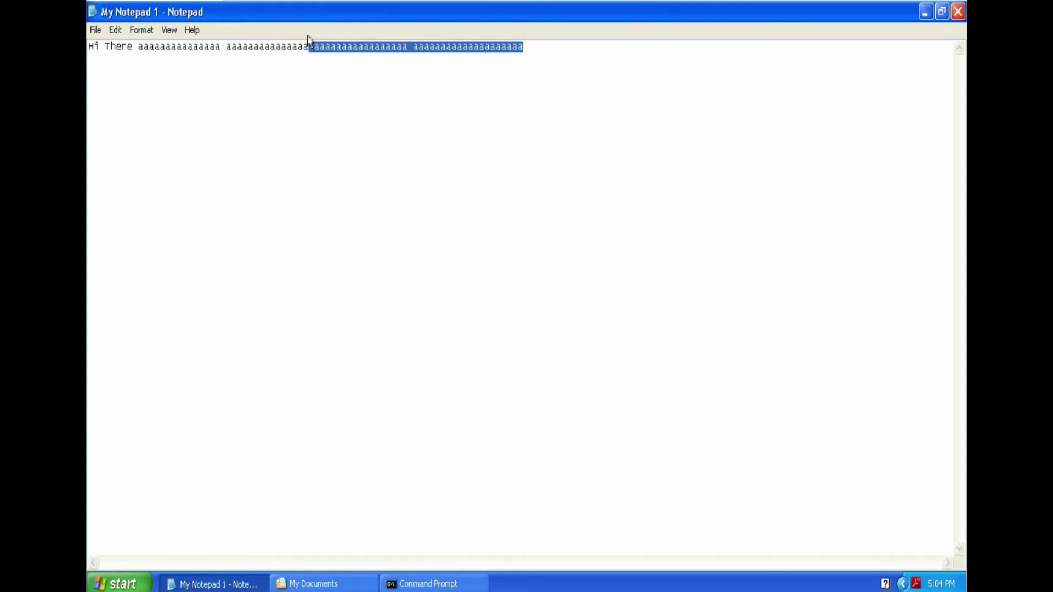
pyautogui.hotkey('ctrl', 'c')
pyautogui.hotkey('ctrl', 'v')
pyautogui.hotkey('ctrl', 'v')
pyautogui.hotkey('ctrl', 'v')
pyautogui.hotkey('ctrl', 'v')
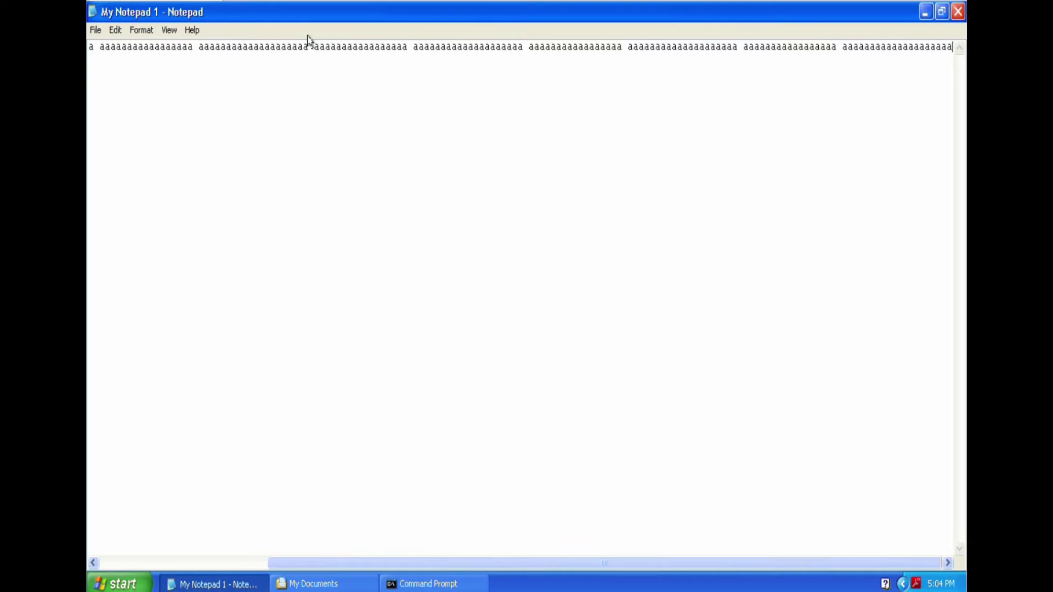
pyautogui.moveTo(550, 565); pyautogui.dragTo(464, 575)
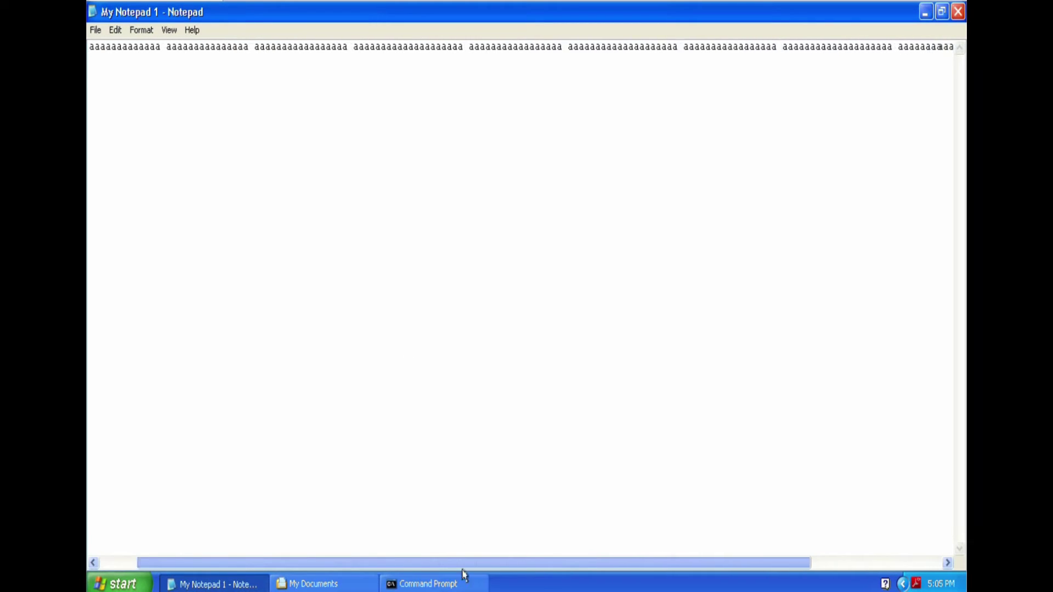
# - Restore Notepad to a smaller window and turn Word Wrap on
pyautogui.click(942, 11)
pyautogui.click(663, 154)
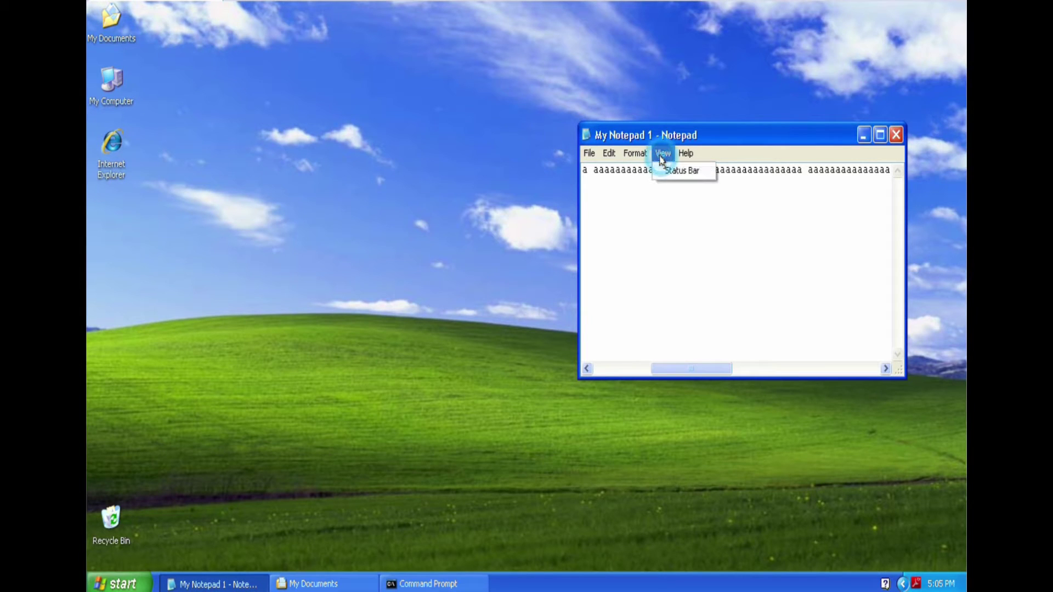
pyautogui.moveTo(635, 156)
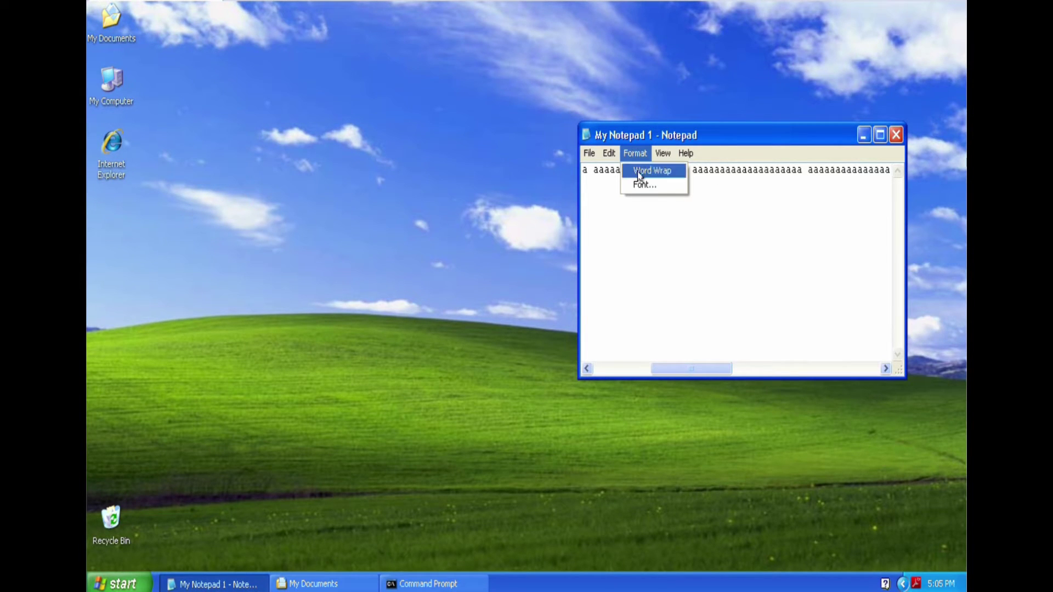
pyautogui.click(640, 171)
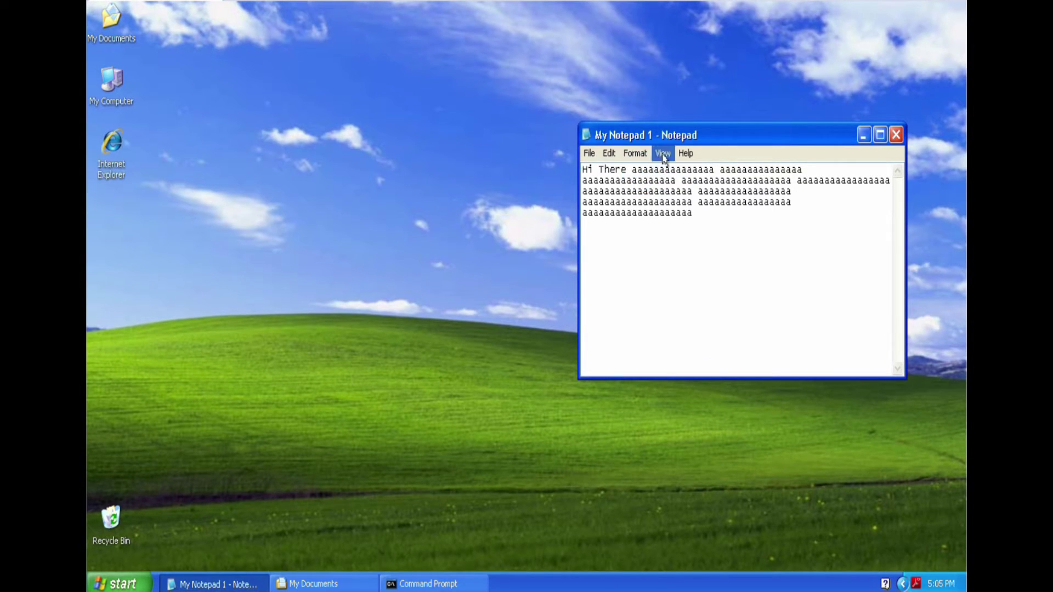
pyautogui.click(646, 158)
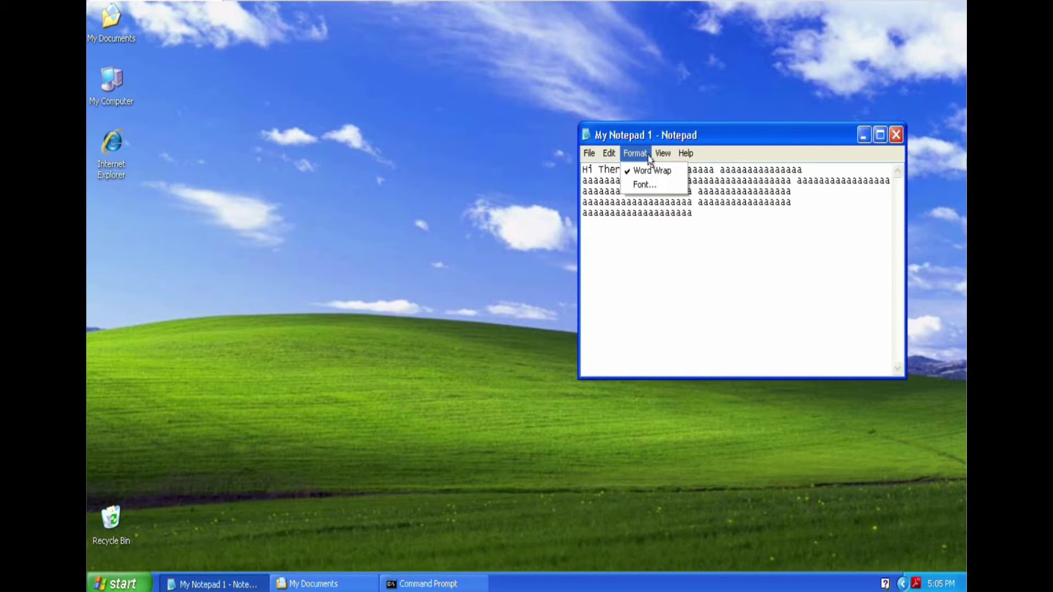
# - Set the Notepad font to Magneto, Bold, size 16
pyautogui.click(636, 185)
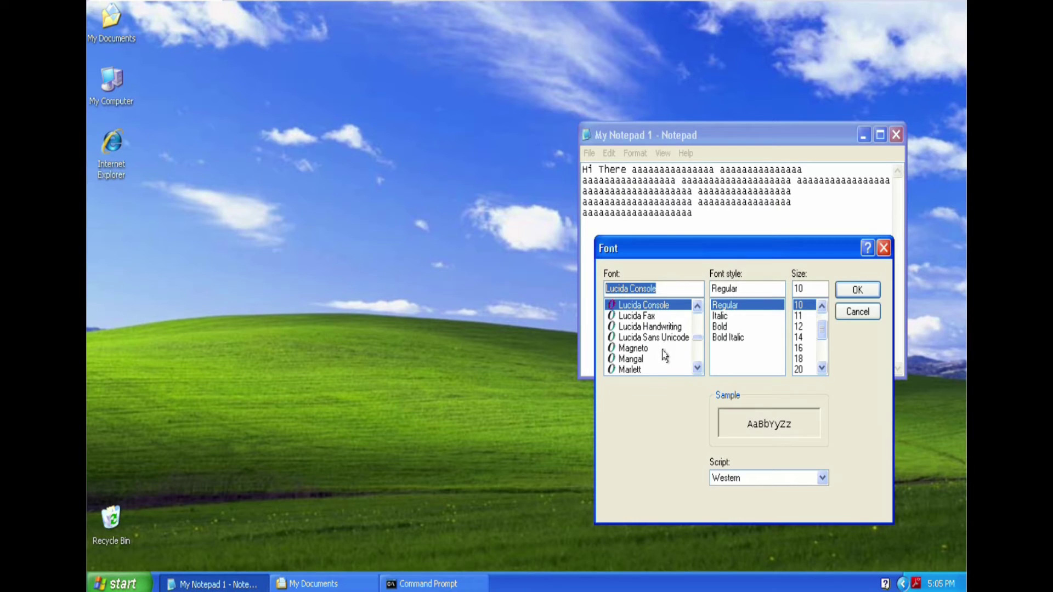
pyautogui.click(721, 328)
pyautogui.click(634, 348)
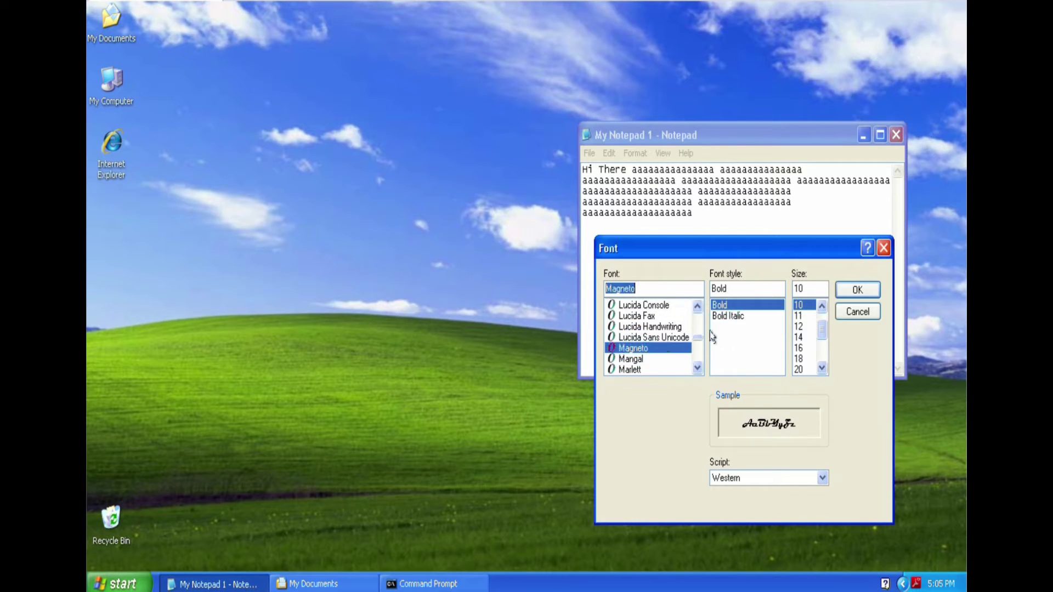
pyautogui.click(801, 349)
pyautogui.click(856, 290)
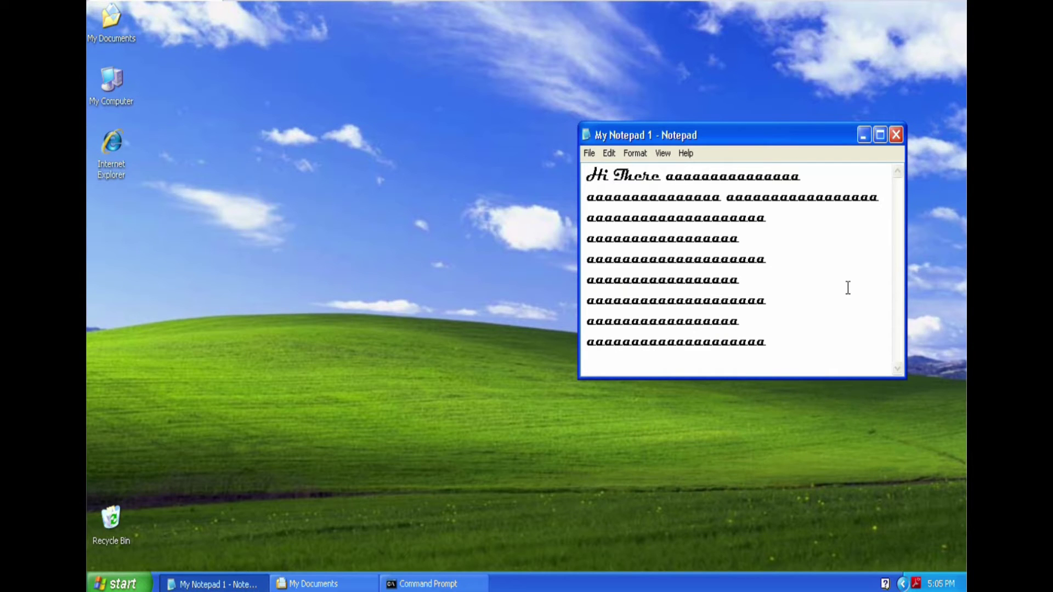
# - Save the text file and bring Command Prompt back to the front
pyautogui.click(589, 154)
pyautogui.click(606, 200)
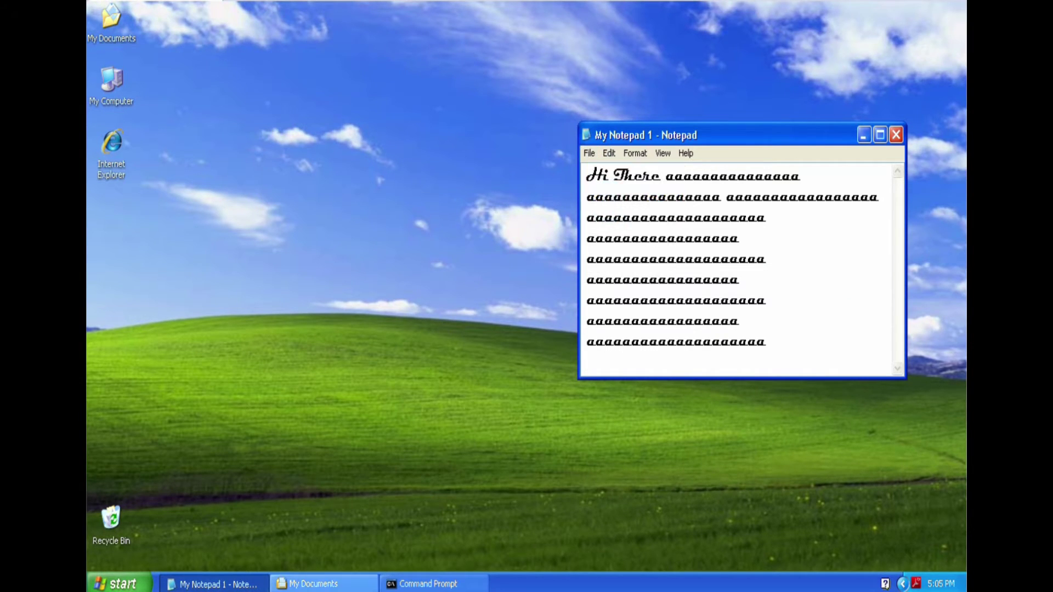
pyautogui.click(417, 584)
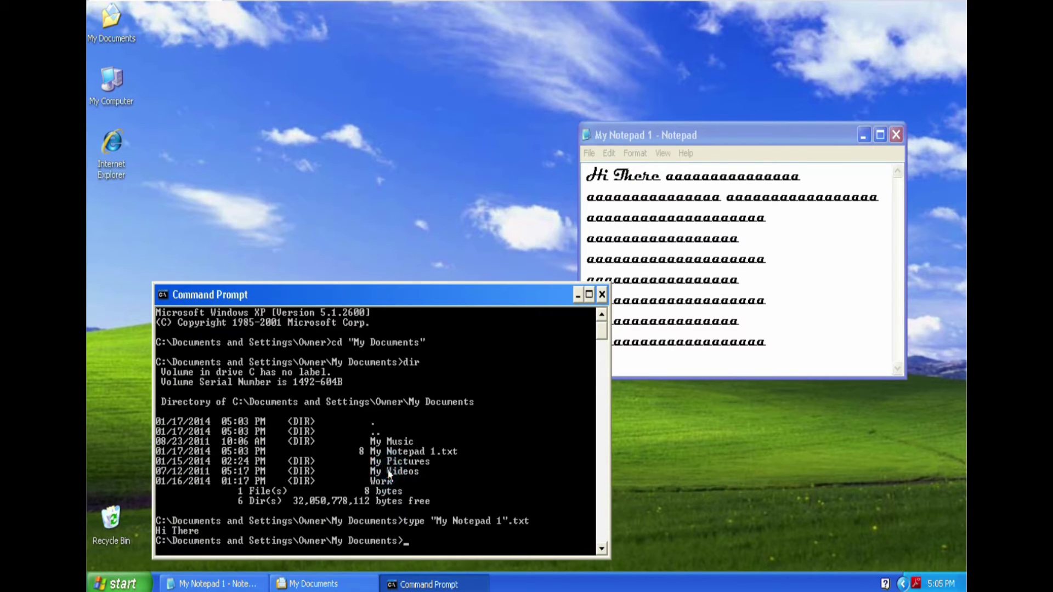
# - Rerun the type command to print the updated My Notepad 1.txt contents
pyautogui.press('Up')
pyautogui.press('Return')
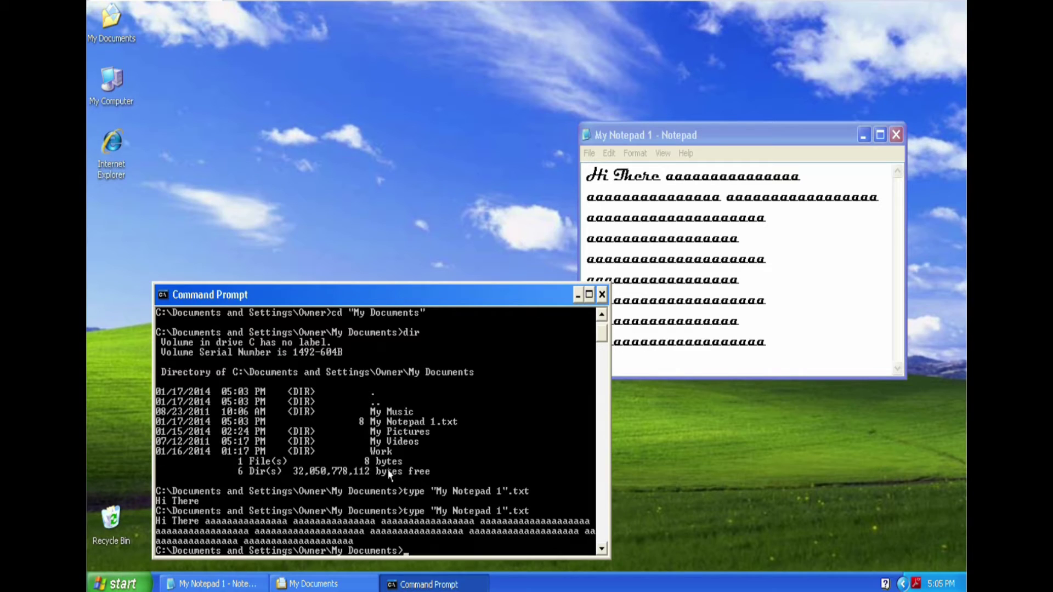
pyautogui.click(753, 142)
# - Close the Font dialog unchanged, then close both Notepad and Command Prompt
pyautogui.click(629, 154)
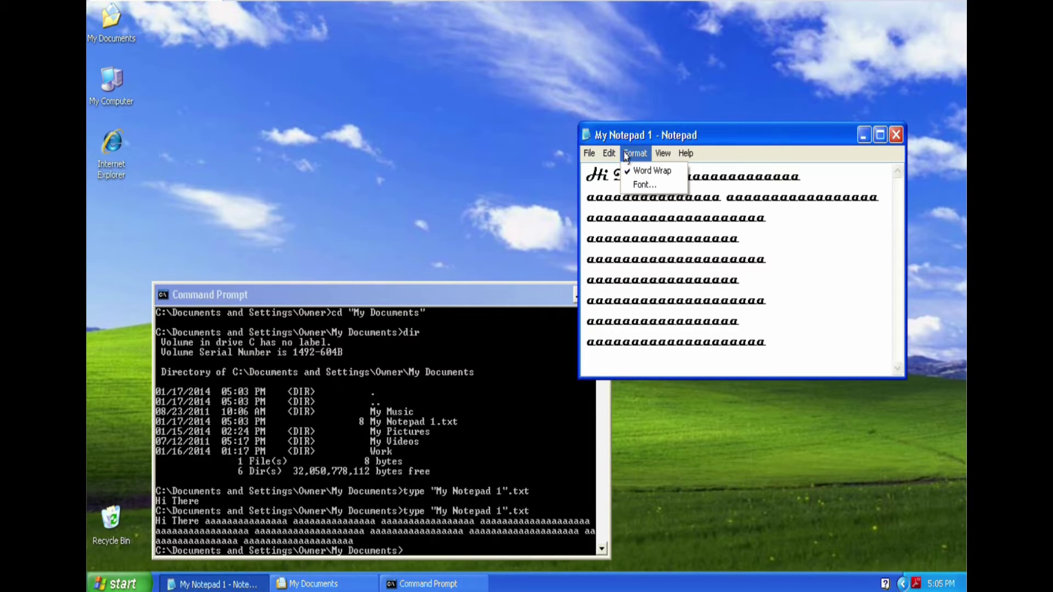
pyautogui.click(636, 185)
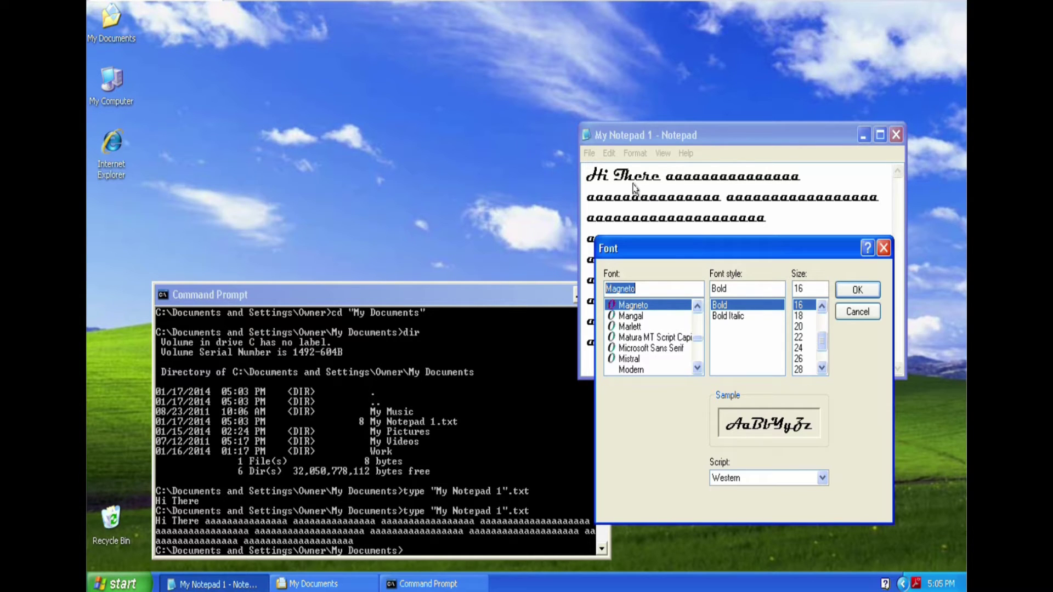
pyautogui.click(885, 248)
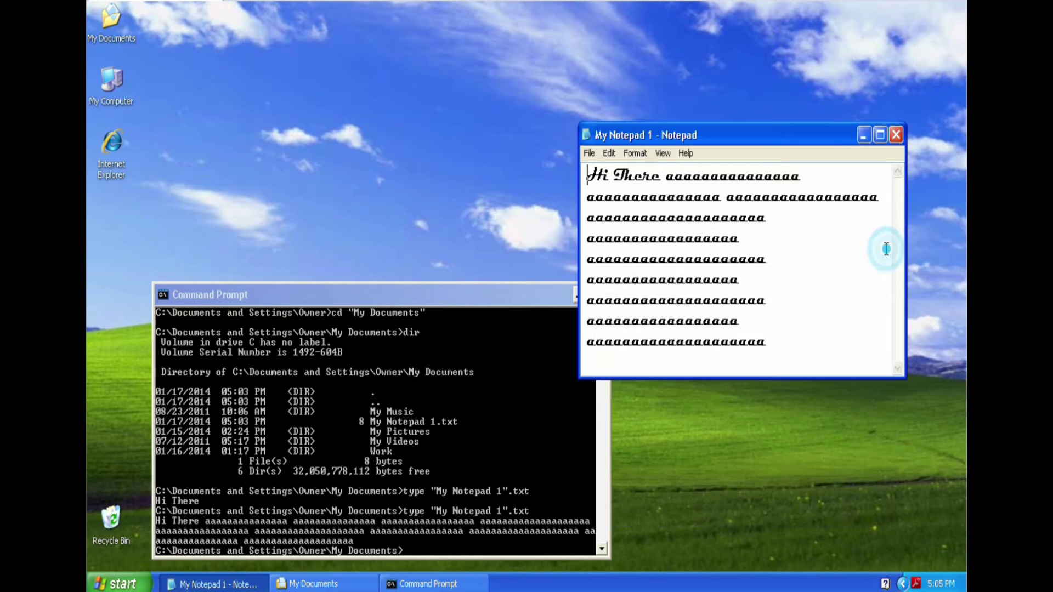
pyautogui.click(663, 153)
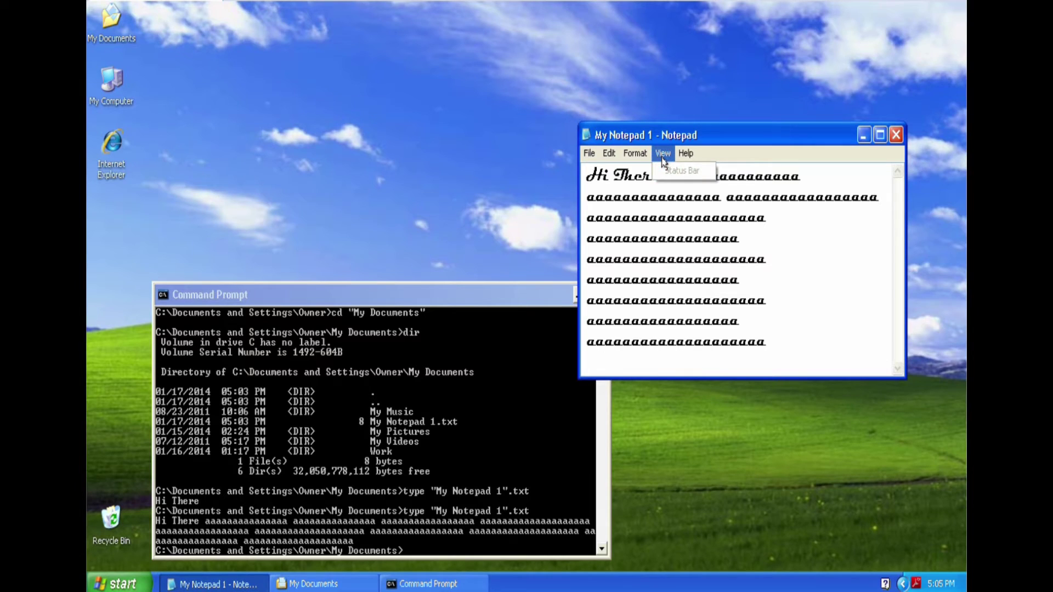
pyautogui.moveTo(684, 154)
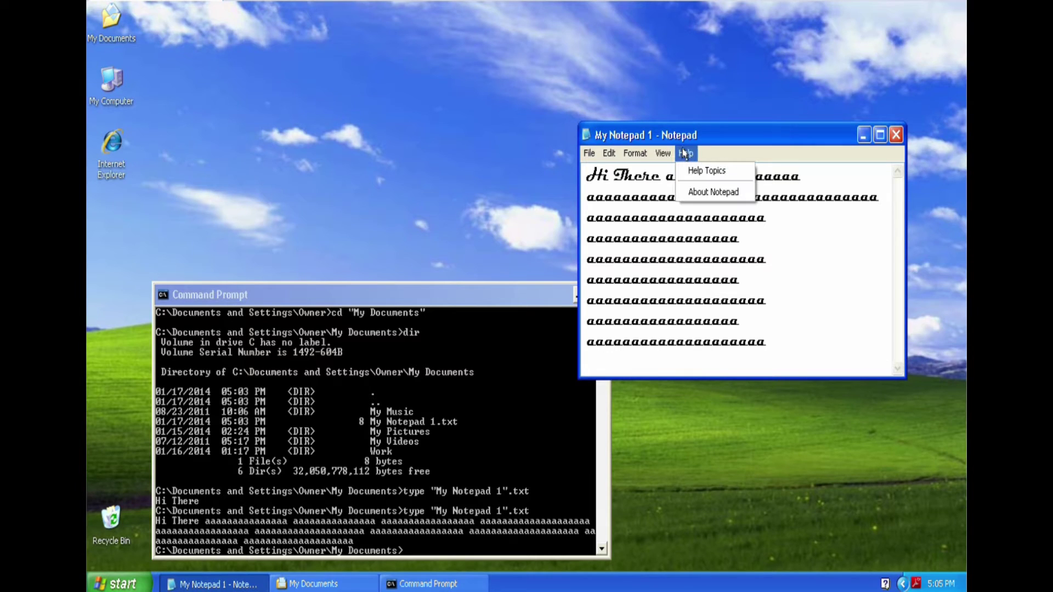
pyautogui.click(894, 136)
pyautogui.click(603, 294)
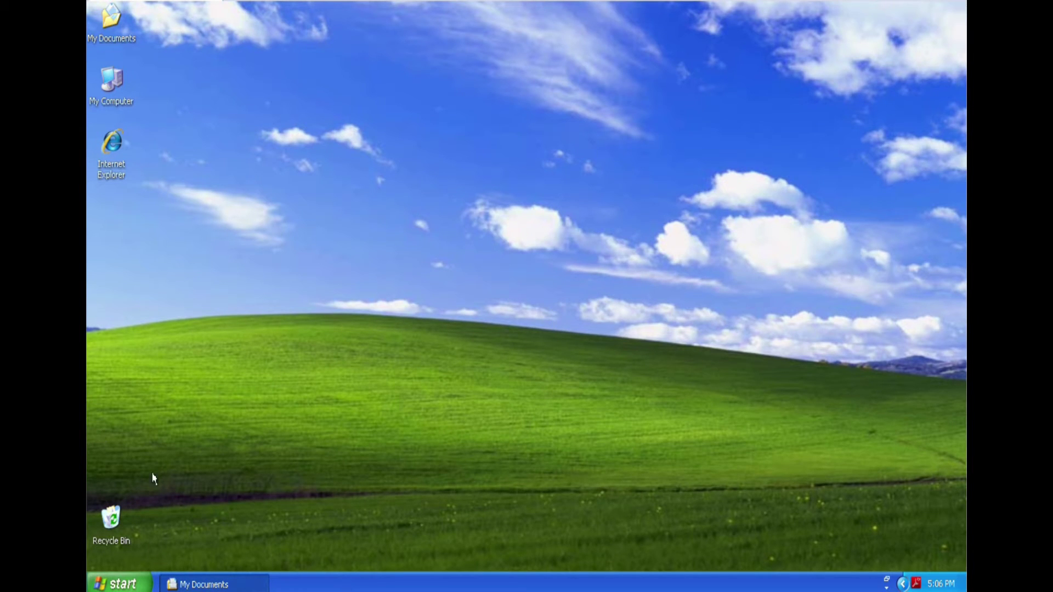
# - Launch WordPad from Accessories and move its window up and to the right
pyautogui.click(124, 582)
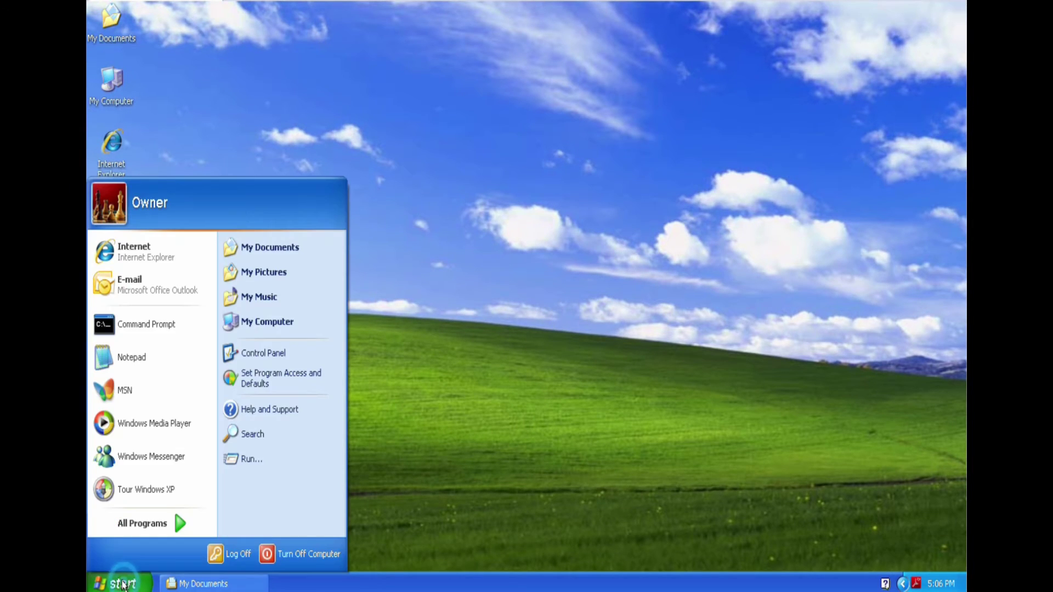
pyautogui.click(131, 525)
pyautogui.moveTo(227, 285)
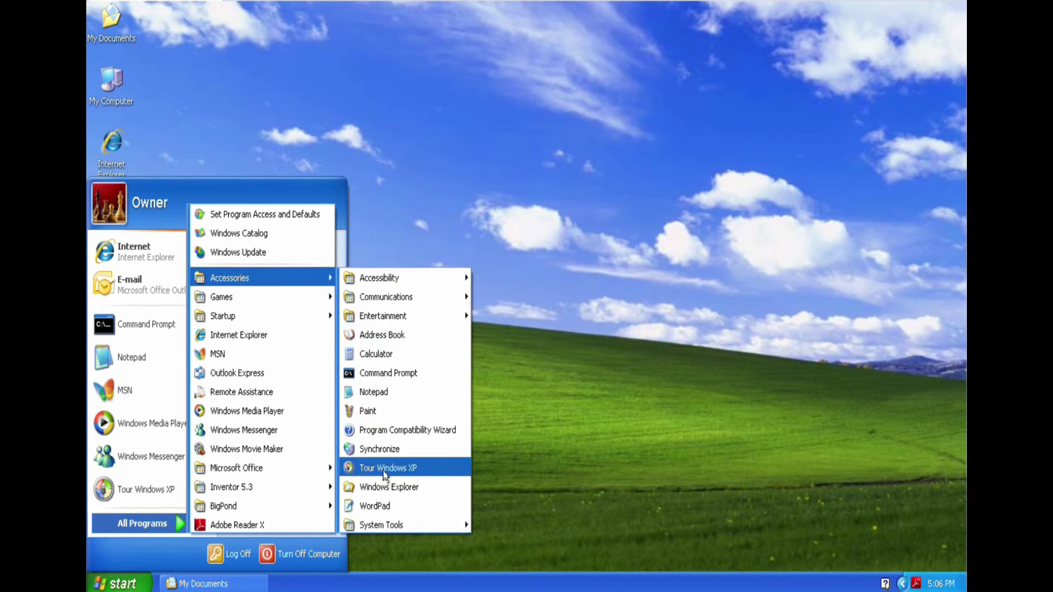
pyautogui.click(368, 510)
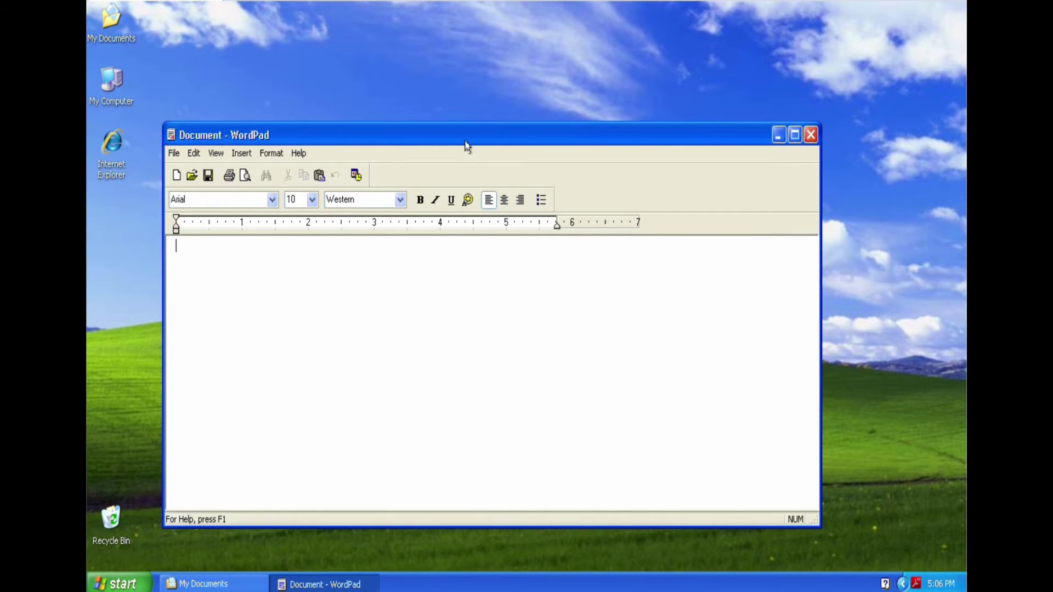
pyautogui.moveTo(467, 137); pyautogui.dragTo(541, 74)
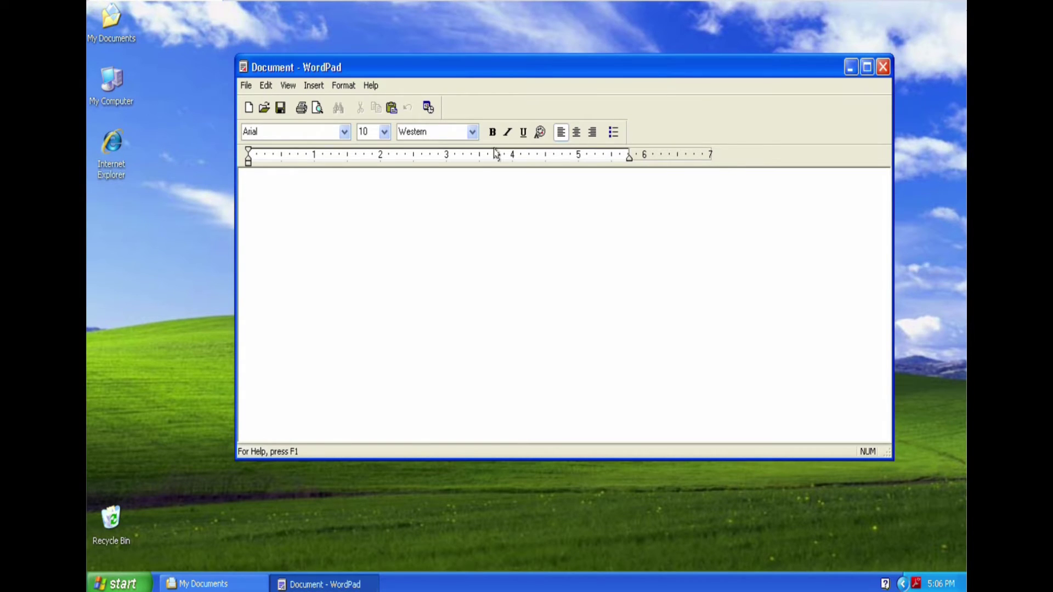
# - Type 'Hi There' in WordPad and save it as 'Wordpad 1' in Rich Text Format
pyautogui.click(464, 201)
pyautogui.write('Hi There')
pyautogui.click(245, 85)
pyautogui.click(267, 145)
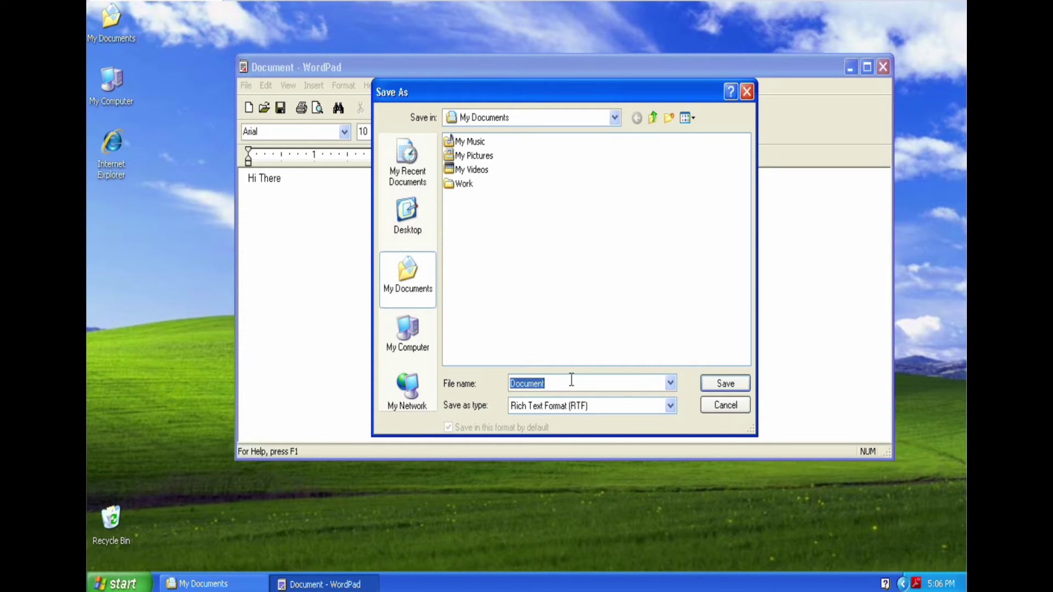
pyautogui.write('W')
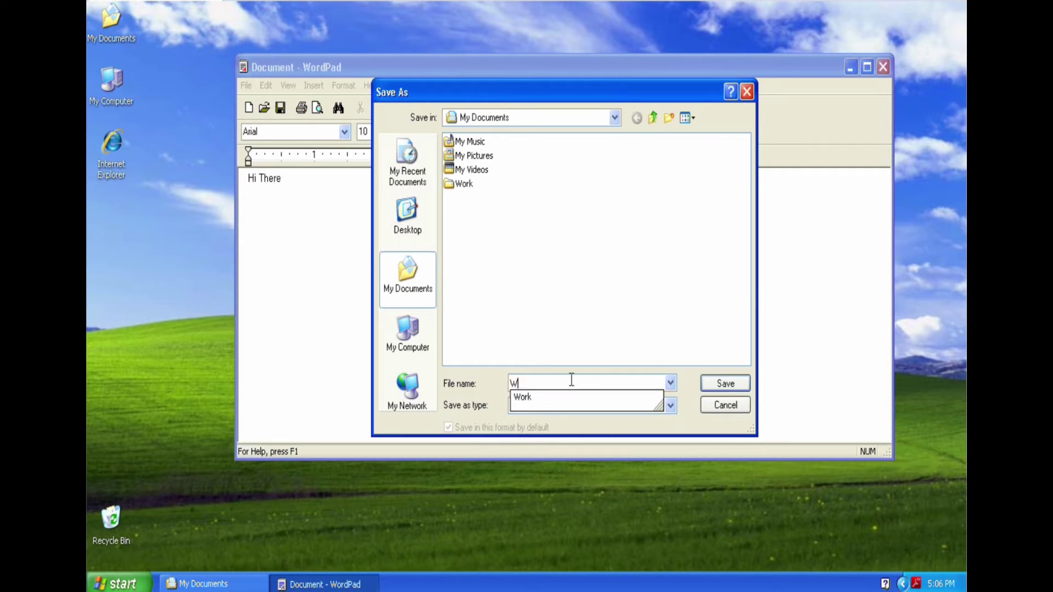
pyautogui.write('ordpad 1')
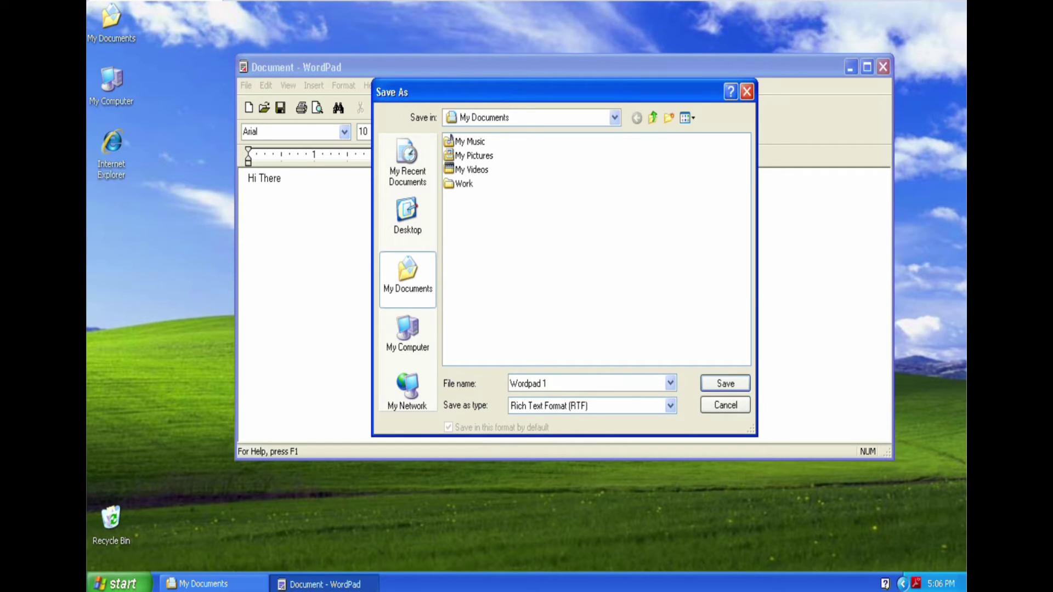
pyautogui.click(726, 384)
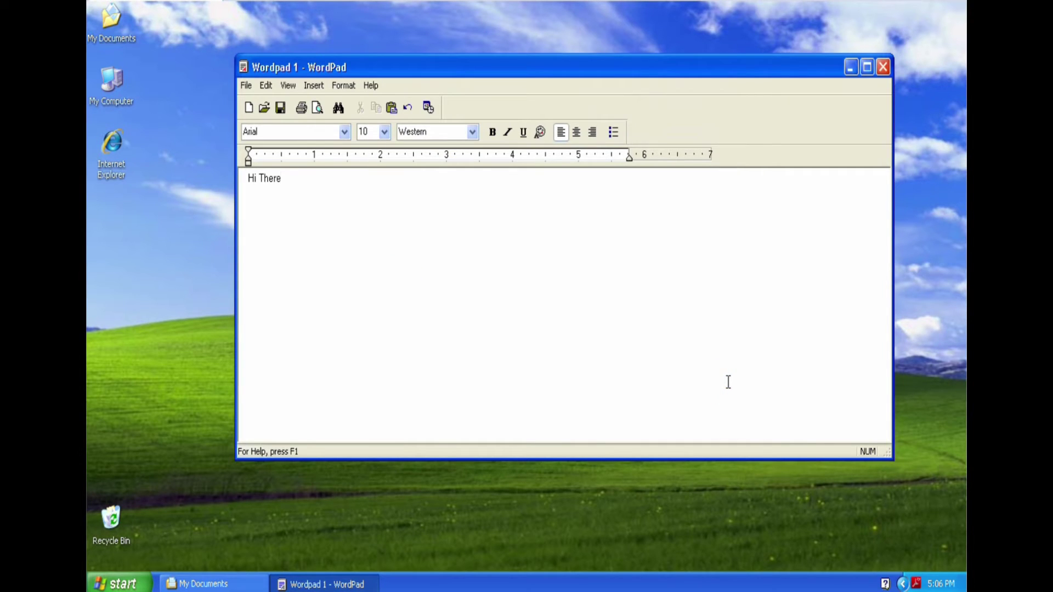
pyautogui.click(137, 583)
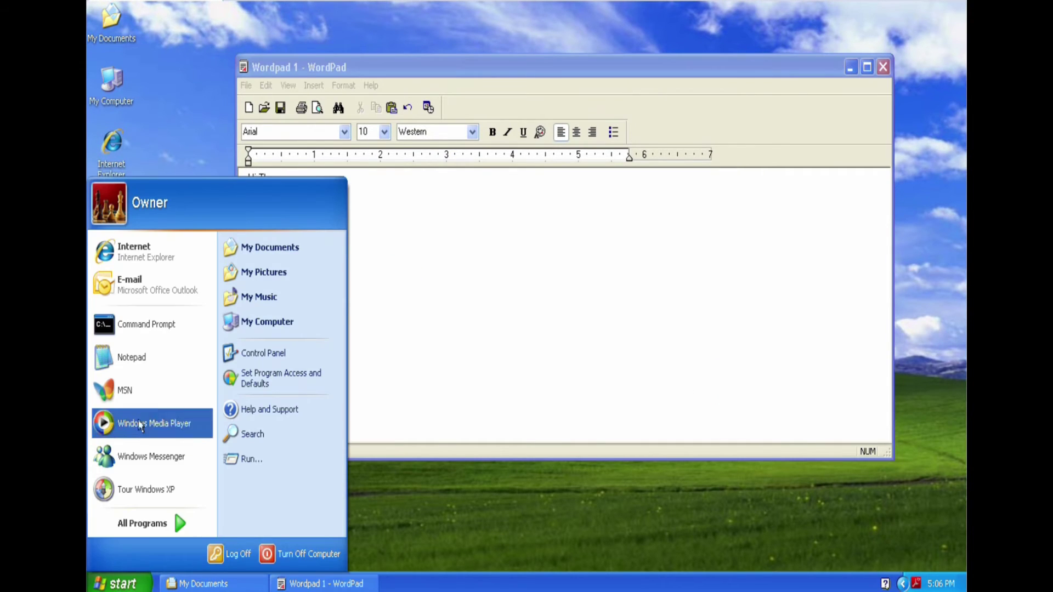
# - Launch Command Prompt and move its window down so WordPad's text stays visible
pyautogui.click(141, 329)
pyautogui.click(222, 171)
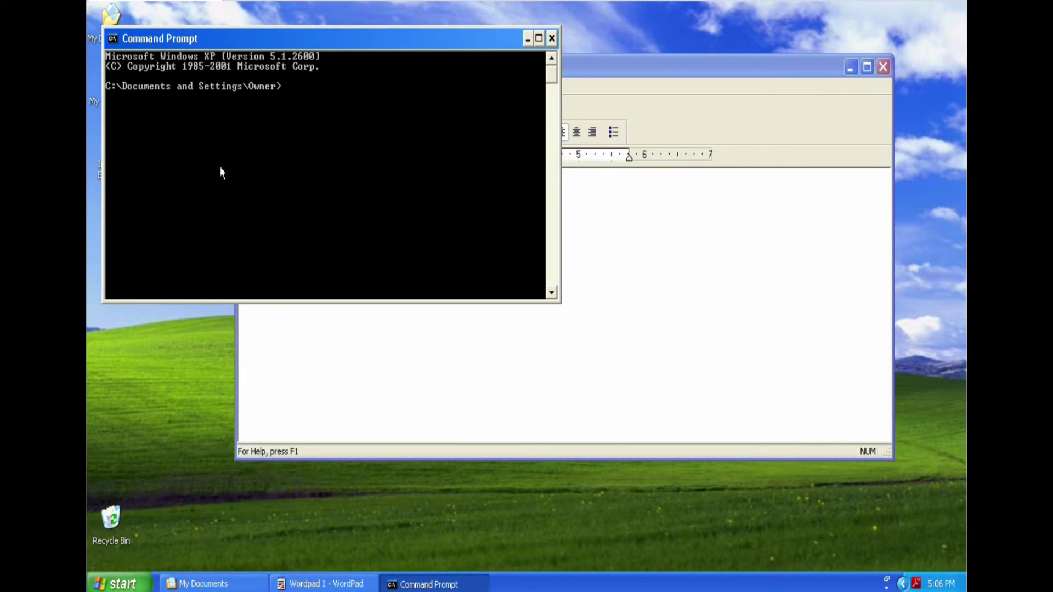
pyautogui.moveTo(268, 34); pyautogui.dragTo(280, 237)
pyautogui.click(258, 336)
# - Change into the My Documents folder and list its files with dir
pyautogui.write('cd ')
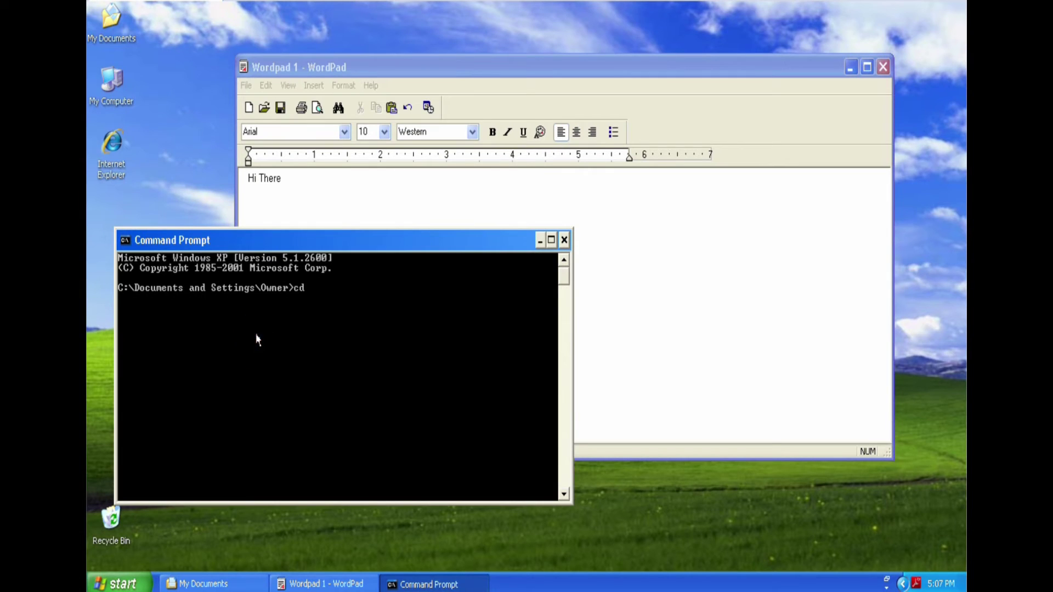
pyautogui.write('"My Documents"')
pyautogui.press('Return')
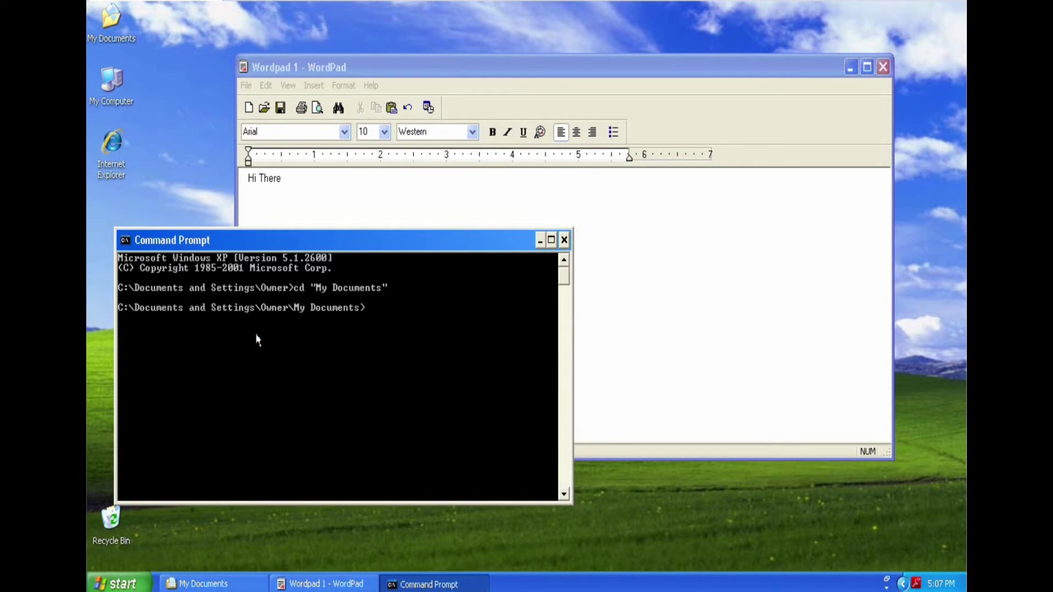
pyautogui.write('dir')
pyautogui.press('Return')
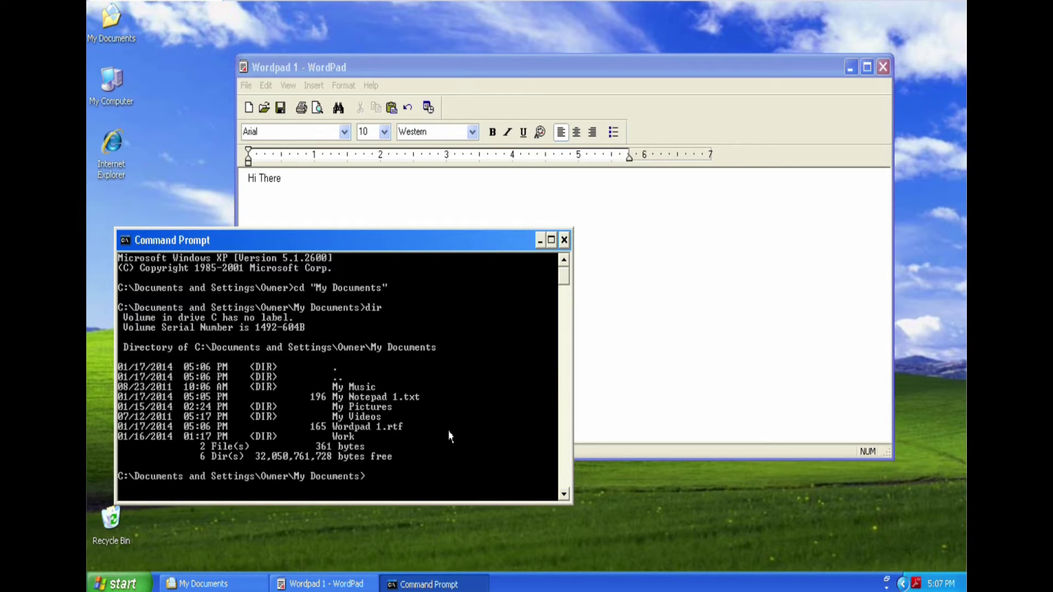
# - Print the raw contents of Wordpad 1.rtf with the type command
pyautogui.write('type')
pyautogui.write(' "Wo')
pyautogui.press('Tab')
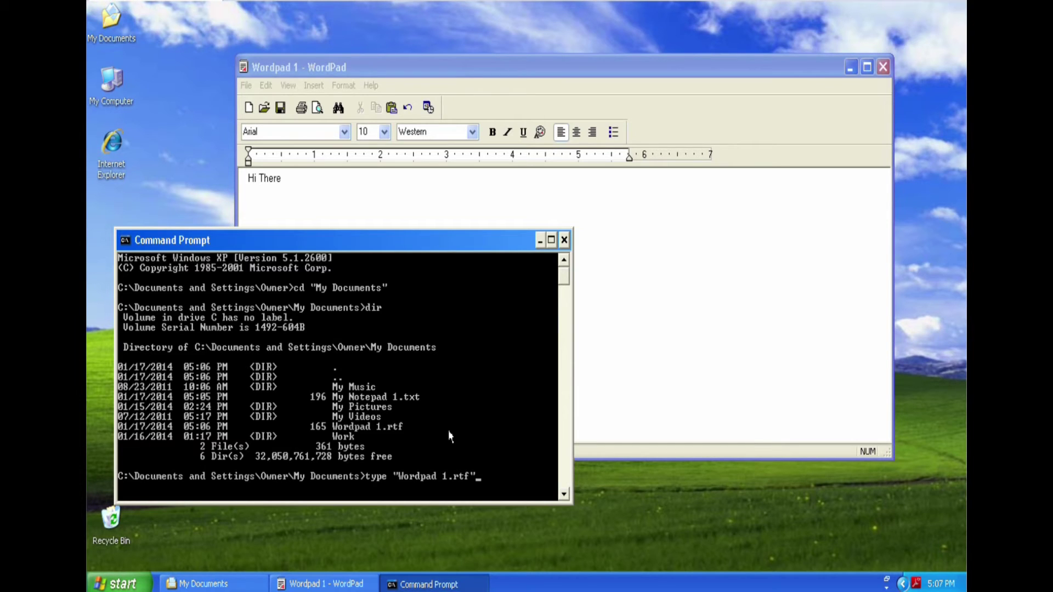
pyautogui.press('Return')
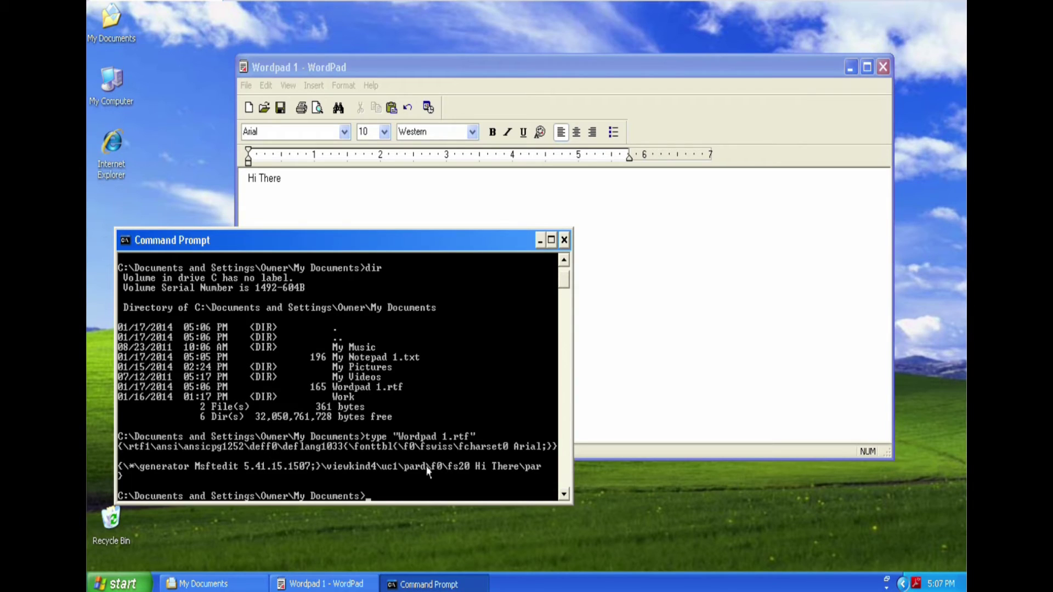
# - Bring the WordPad document showing 'Hi There' back in front of the console
pyautogui.click(632, 361)
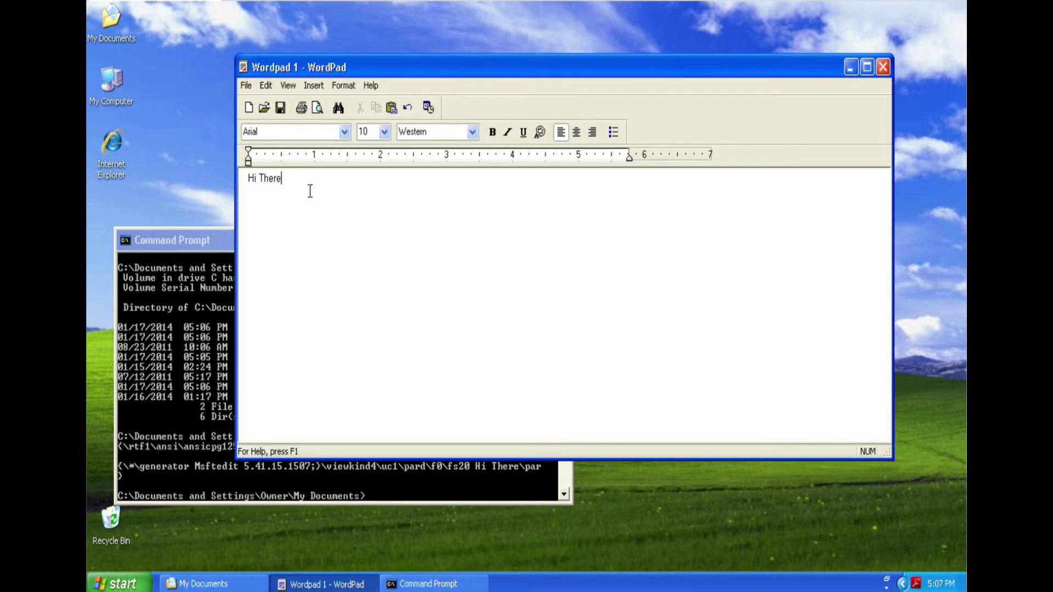
# - Format 'Hi There' as Arial Narrow, Bold, size 18 through the Font dialog
pyautogui.moveTo(315, 181); pyautogui.dragTo(207, 175)
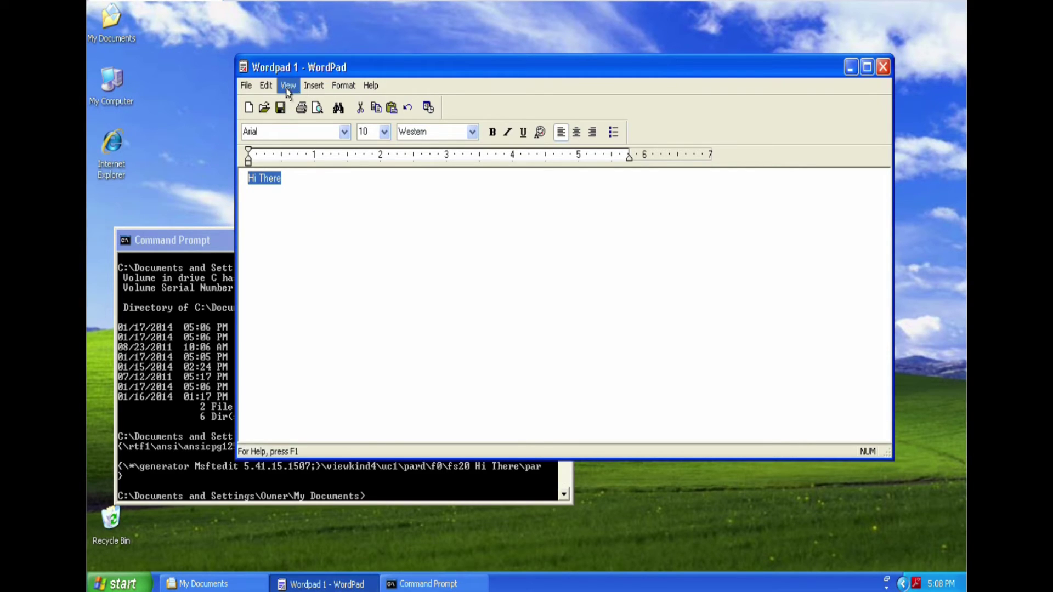
pyautogui.click(343, 86)
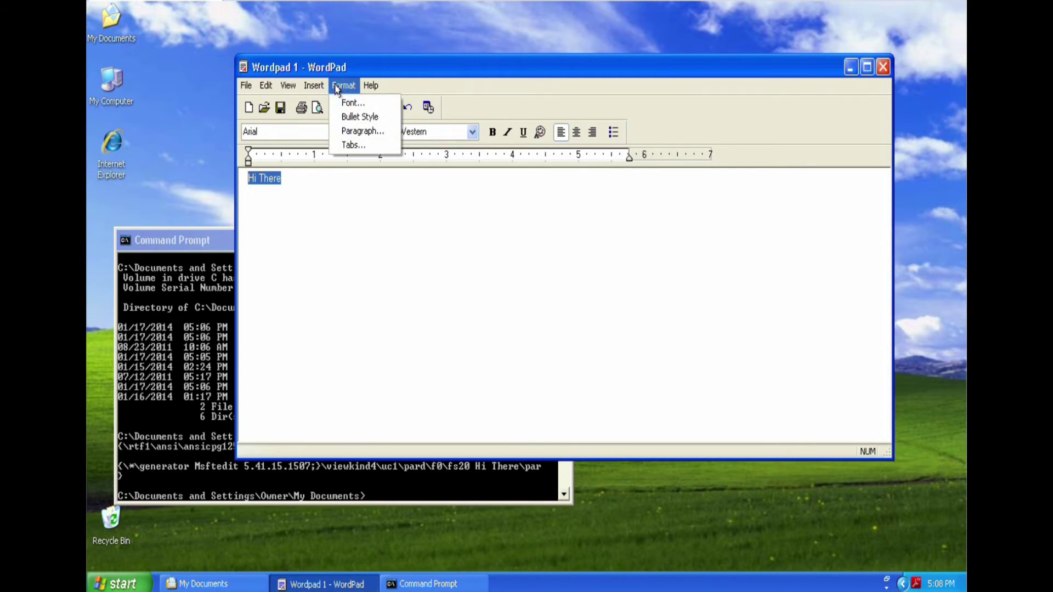
pyautogui.click(357, 103)
pyautogui.click(451, 247)
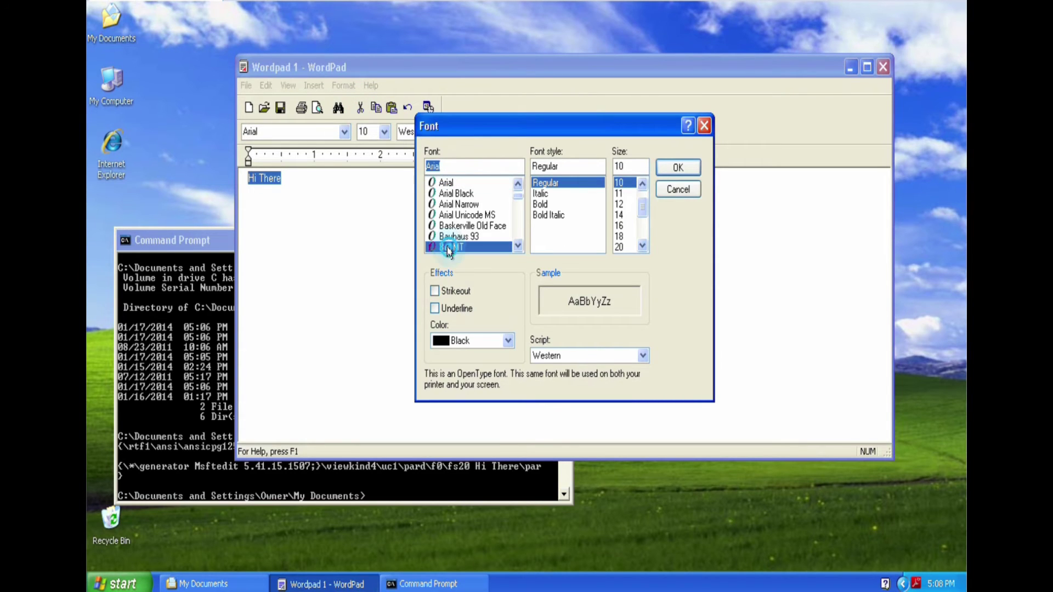
pyautogui.click(450, 205)
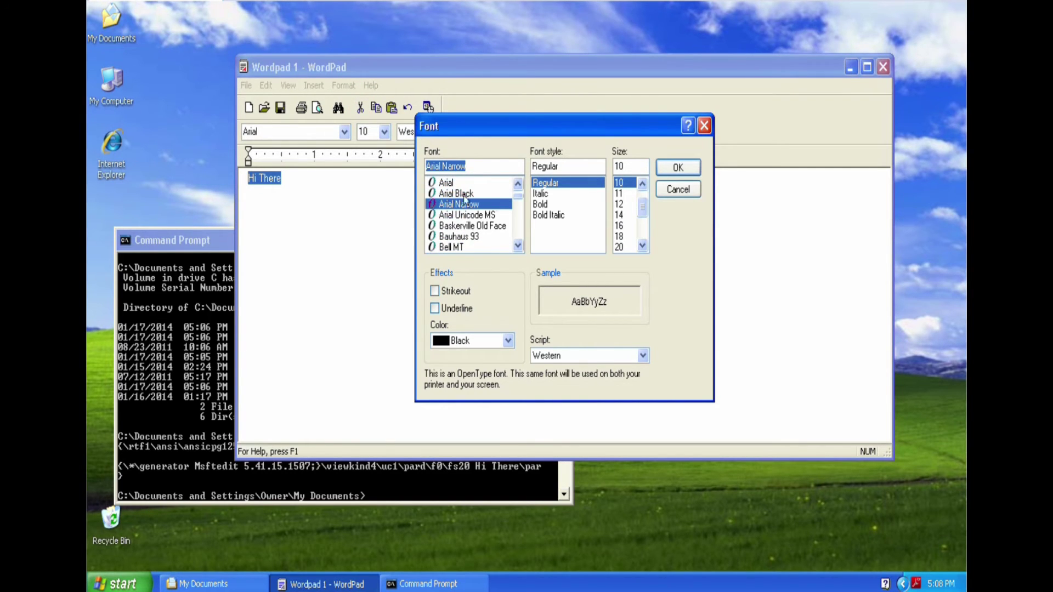
pyautogui.click(545, 209)
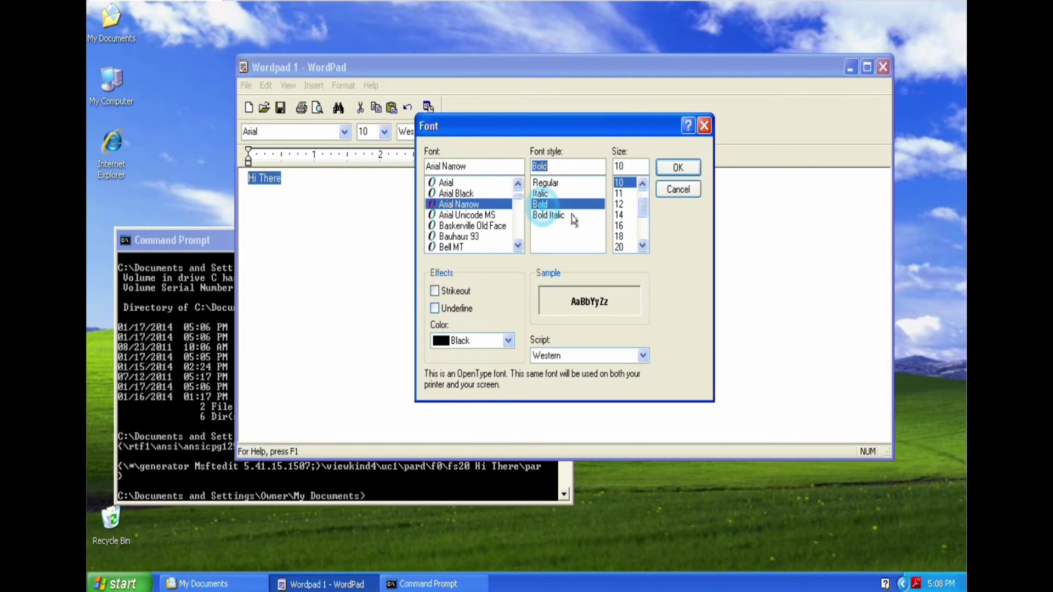
pyautogui.click(619, 237)
pyautogui.click(678, 168)
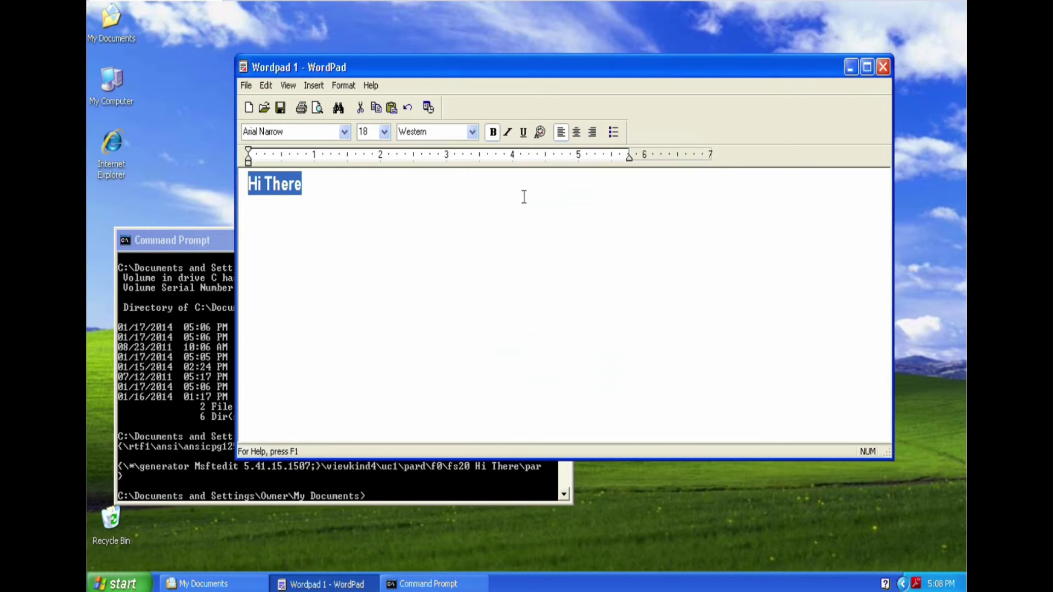
pyautogui.click(418, 186)
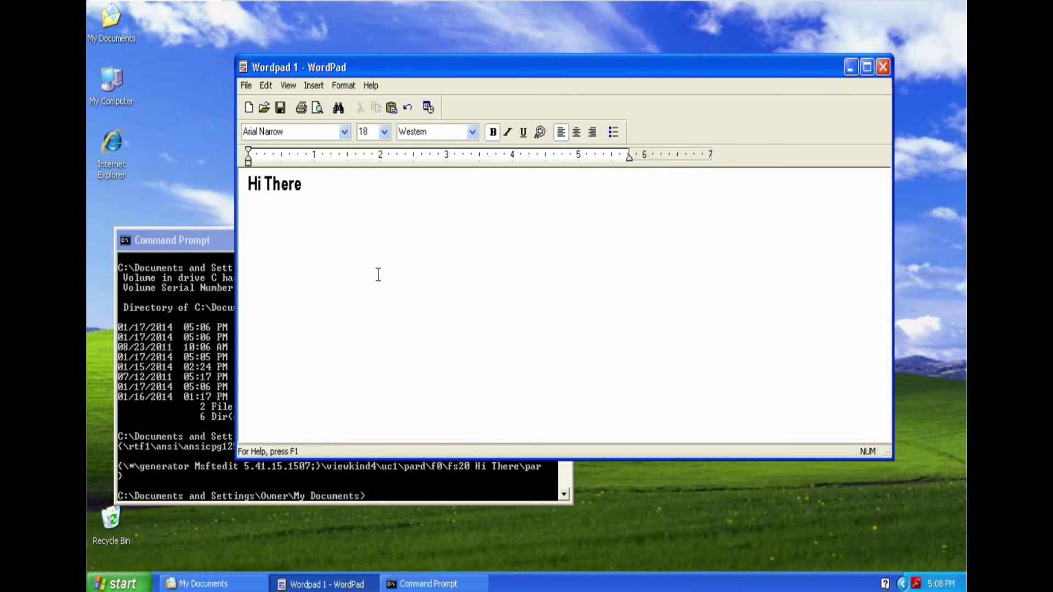
pyautogui.click(162, 430)
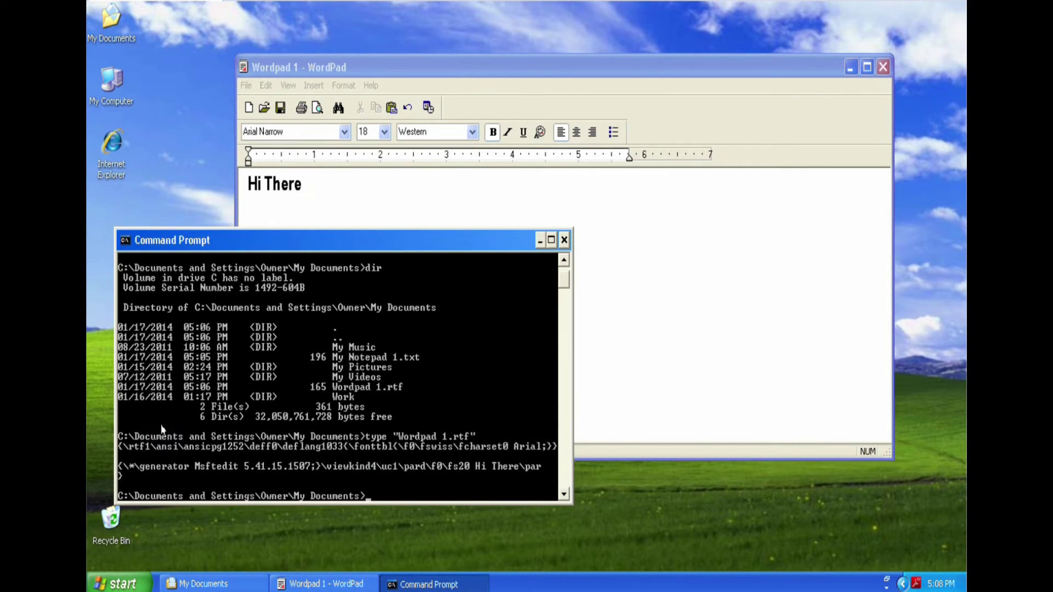
# - Rerun type "Wordpad 1.rtf" to show the new Arial Narrow, \b and \fs36 codes
pyautogui.press('Up')
pyautogui.press('Return')
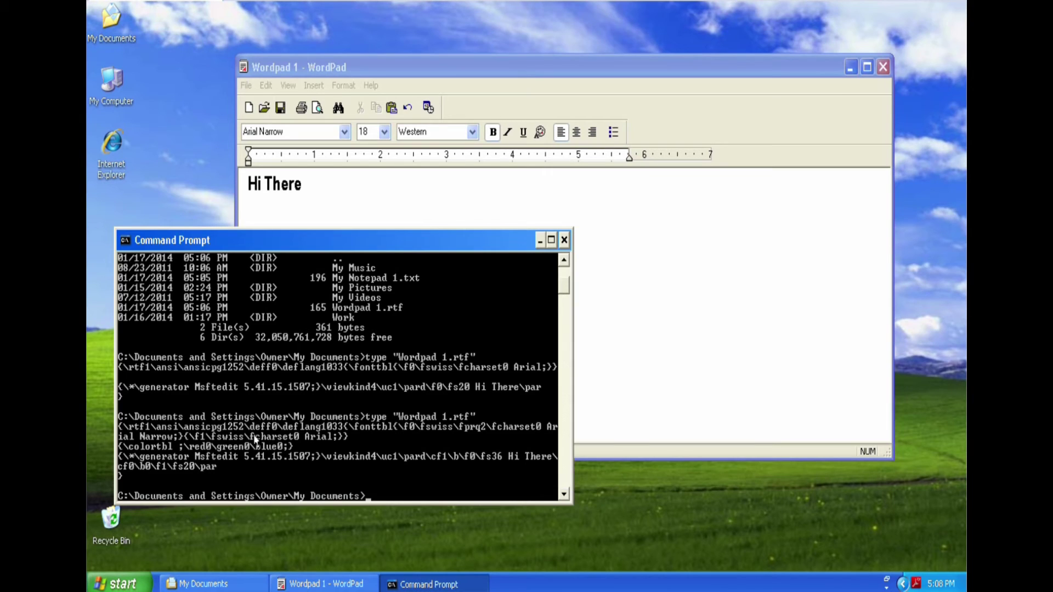
# - Add a second line reading 'Hello' below 'Hi There'
pyautogui.click(372, 179)
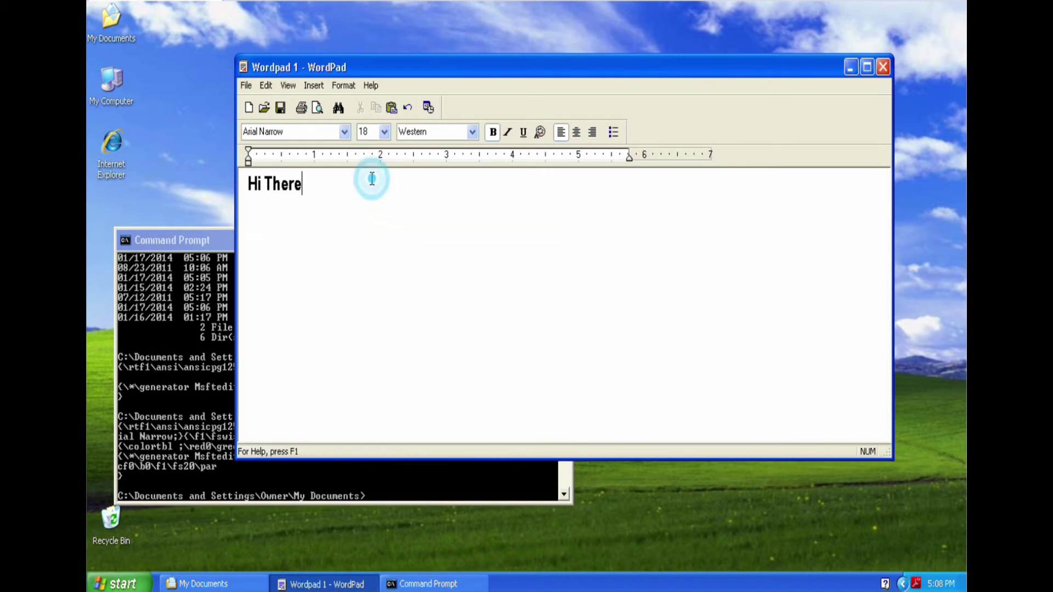
pyautogui.press('Return')
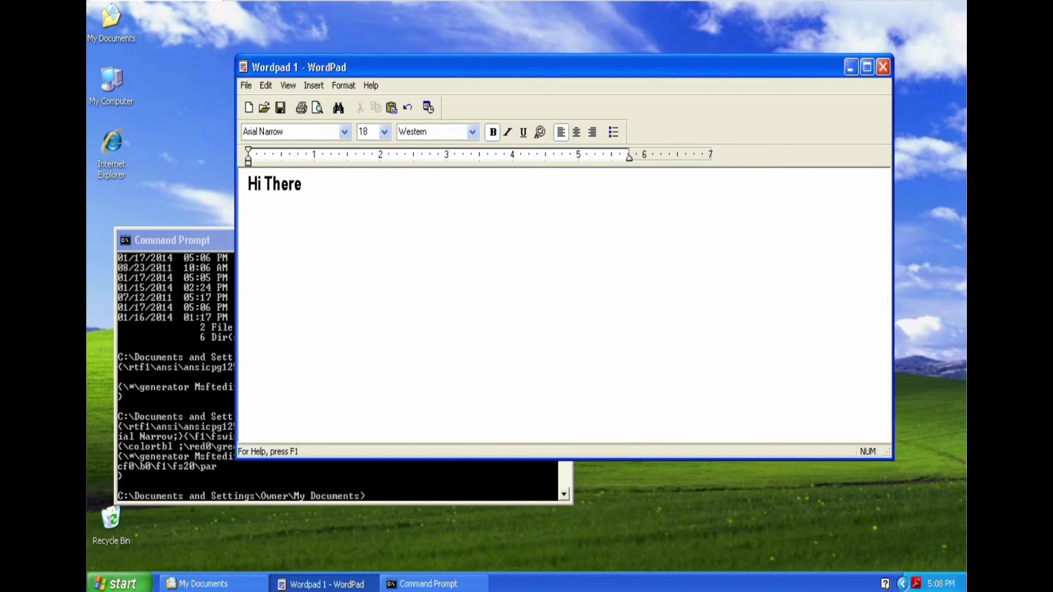
pyautogui.write('Hello')
# - Set 'Hello' to Bauhaus 93, not bold, at size 10
pyautogui.moveTo(306, 208); pyautogui.dragTo(245, 209)
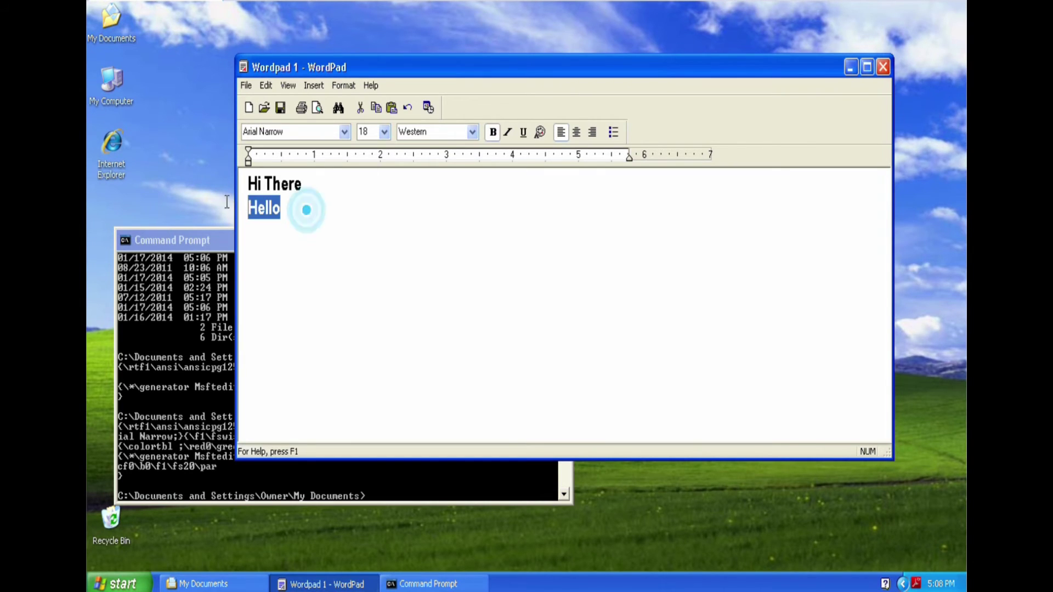
pyautogui.click(344, 131)
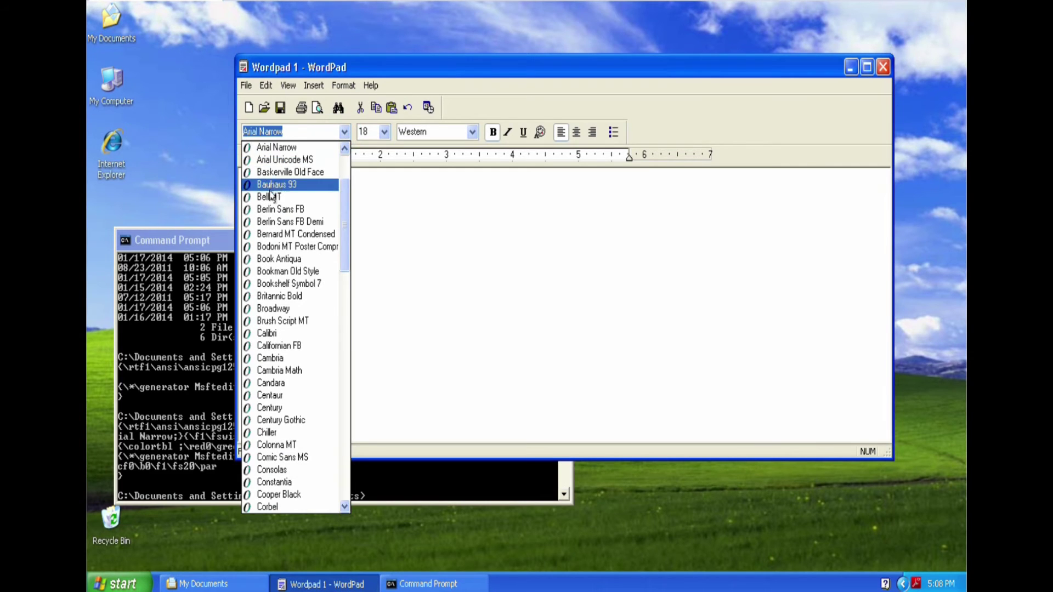
pyautogui.click(324, 183)
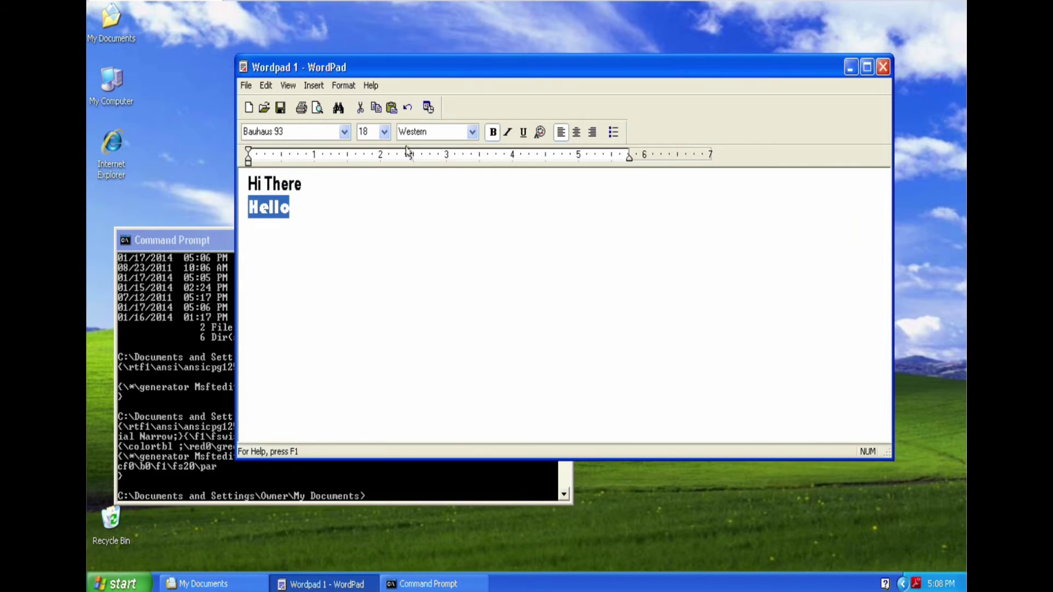
pyautogui.click(490, 135)
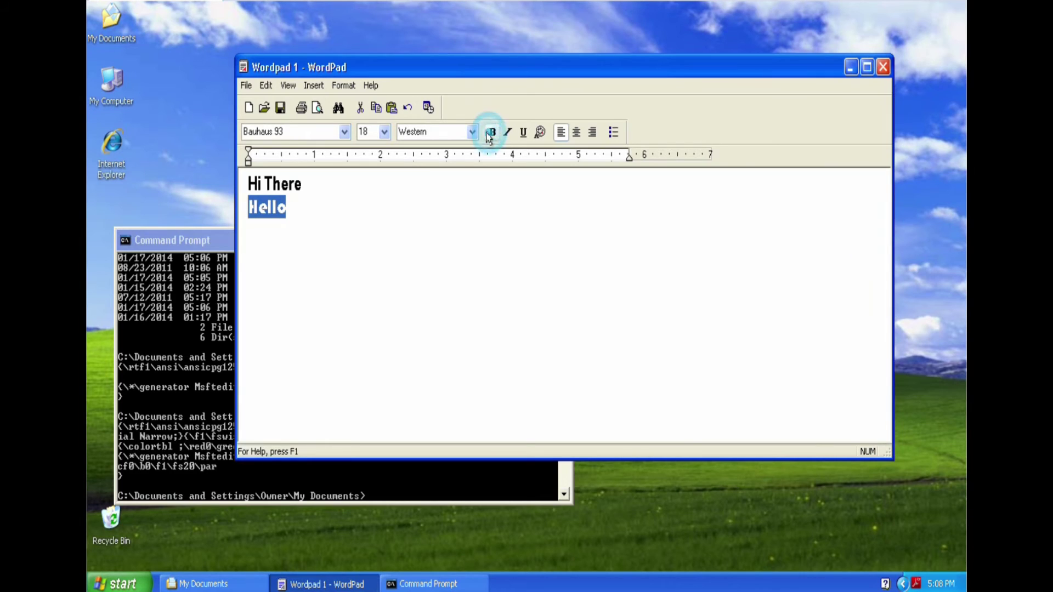
pyautogui.click(384, 132)
pyautogui.click(362, 178)
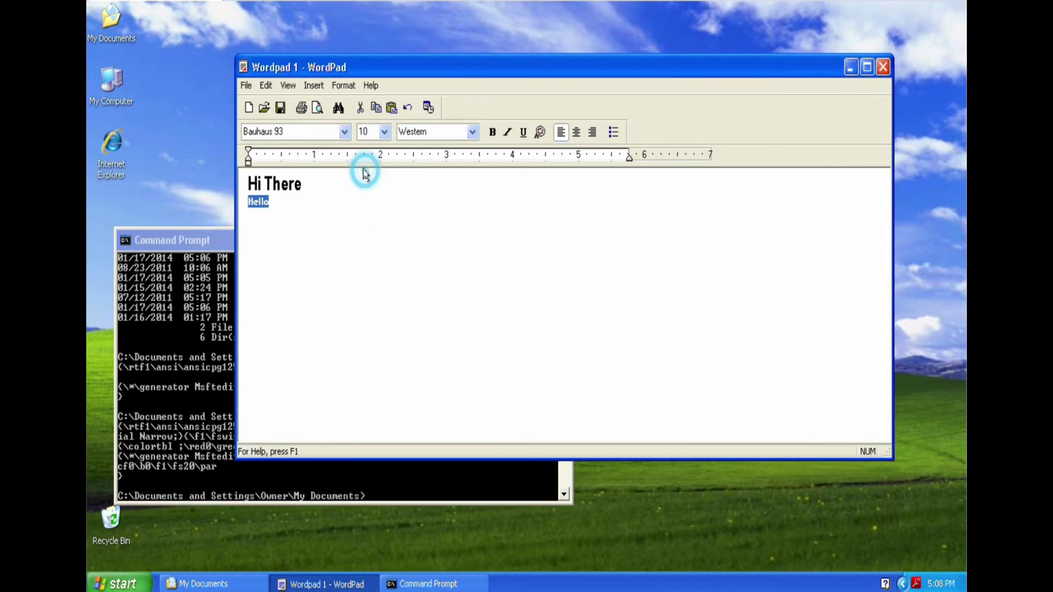
pyautogui.click(357, 190)
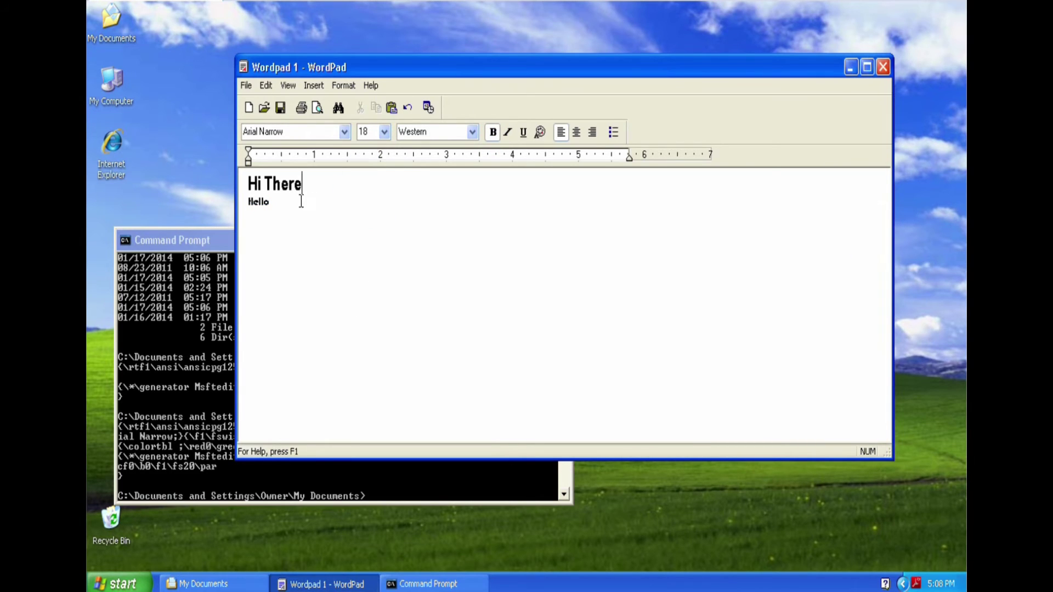
# - Underline 'Hello'
pyautogui.moveTo(301, 202); pyautogui.dragTo(244, 202)
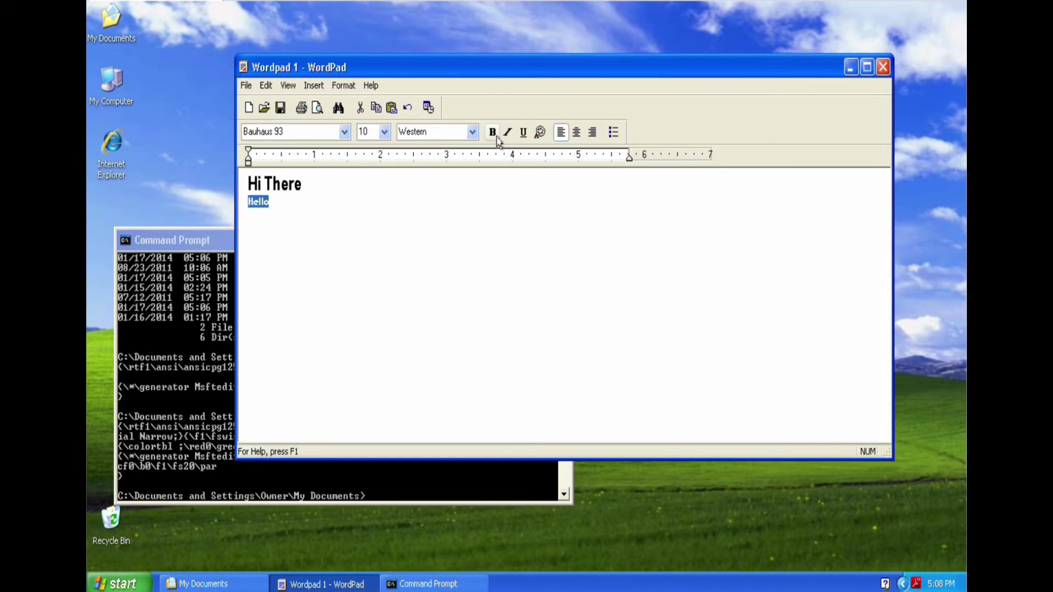
pyautogui.click(523, 132)
pyautogui.click(445, 196)
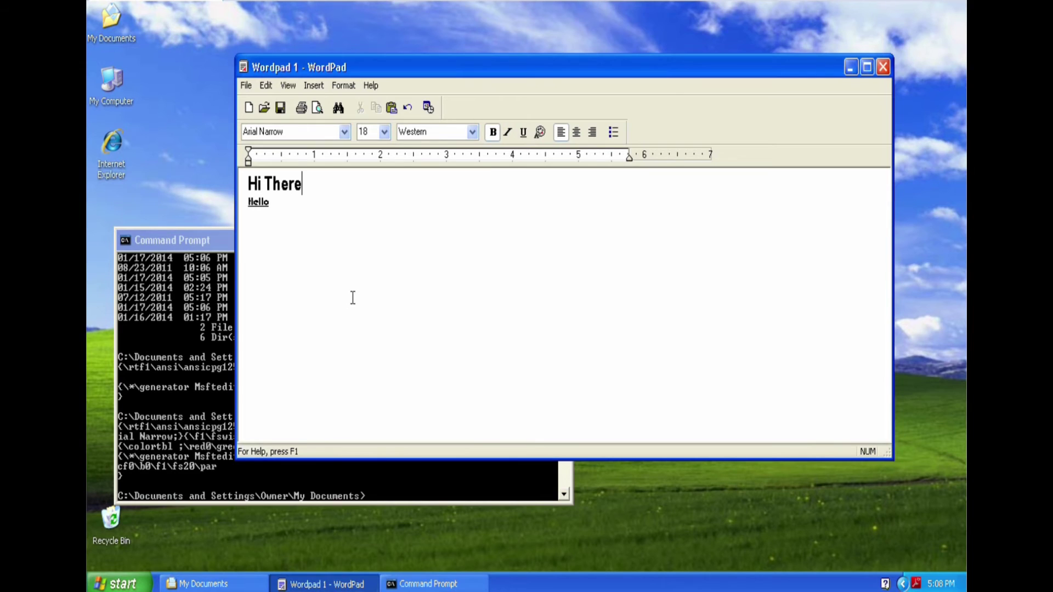
pyautogui.click(222, 384)
# - Rerun the type command to show Bauhaus 93, \ul and \fs20 codes, then bring WordPad forward
pyautogui.press('Up')
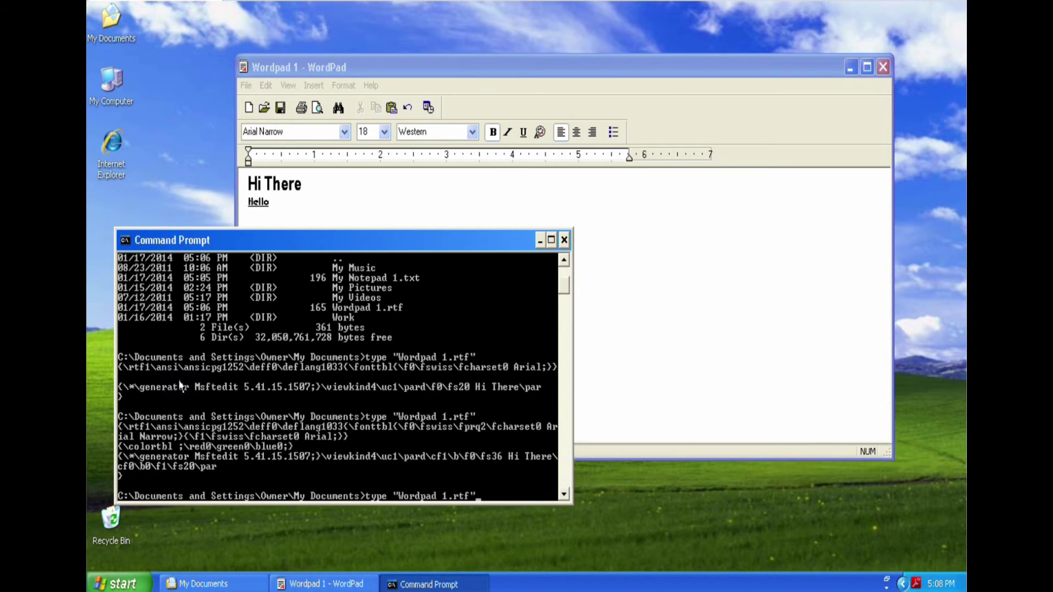
pyautogui.press('Return')
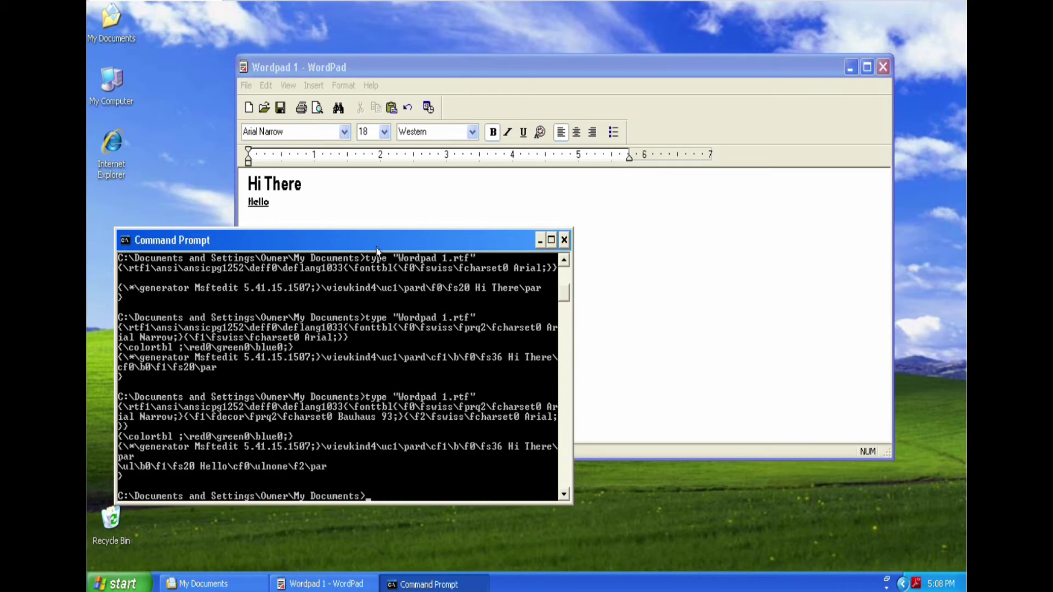
pyautogui.click(463, 74)
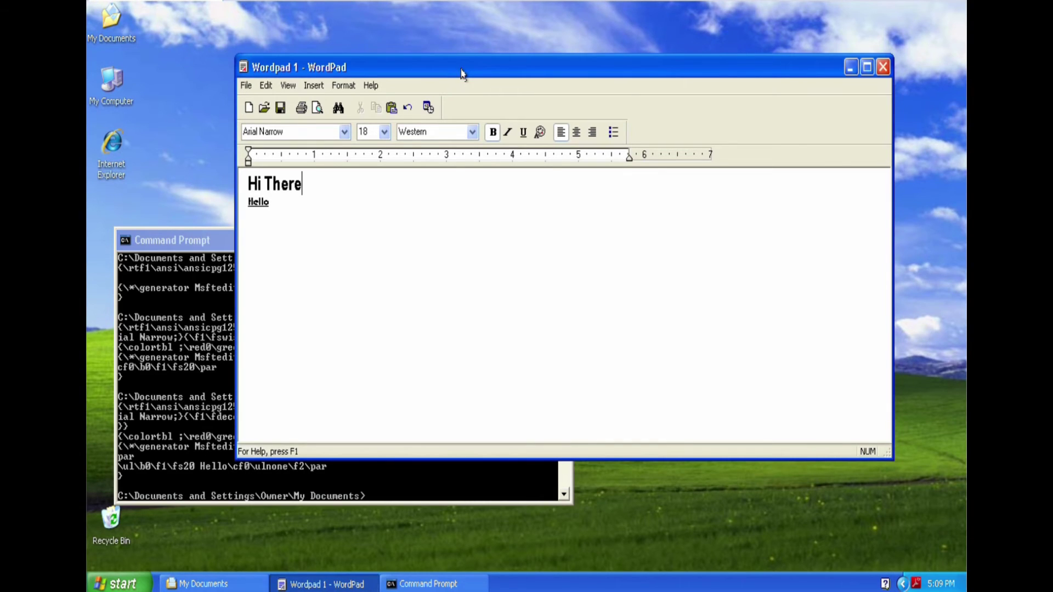
pyautogui.moveTo(462, 74); pyautogui.dragTo(472, 63)
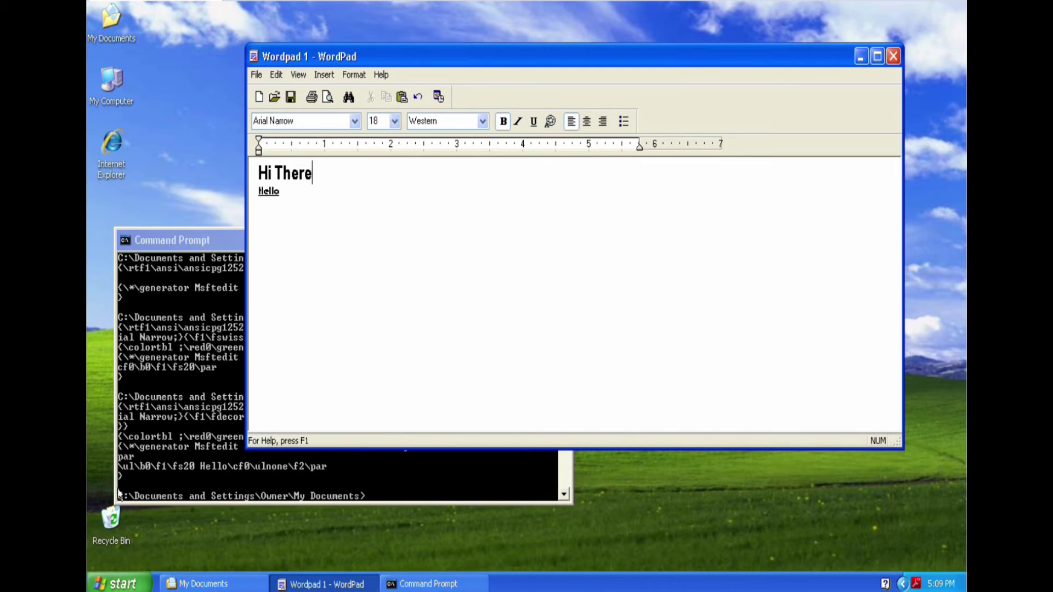
# - Launch Microsoft Office Word 2007 from the Start menu with a blank document
pyautogui.click(109, 585)
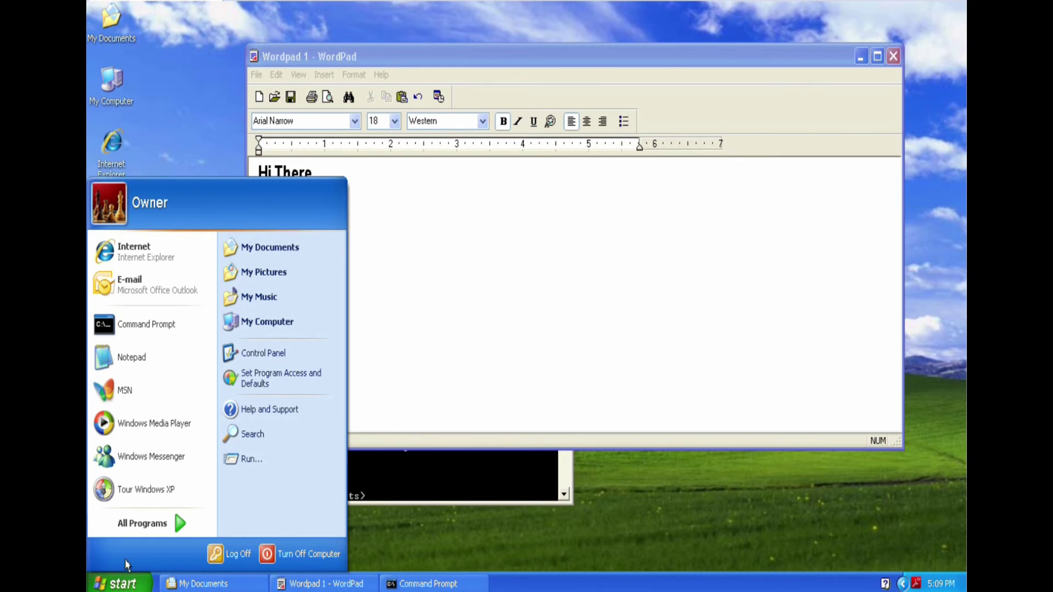
pyautogui.moveTo(145, 527)
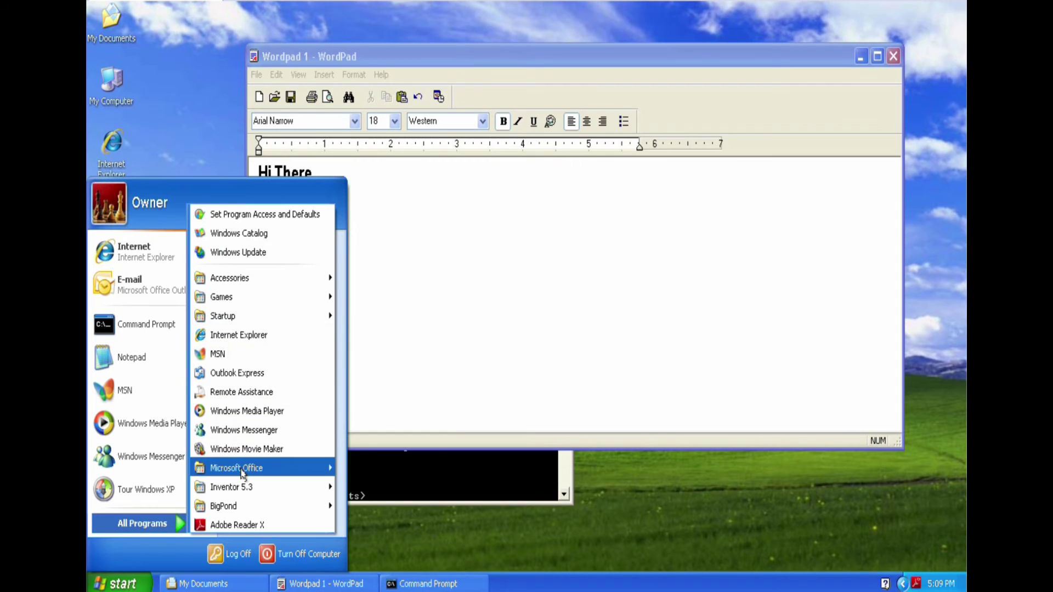
pyautogui.moveTo(244, 470)
pyautogui.click(395, 525)
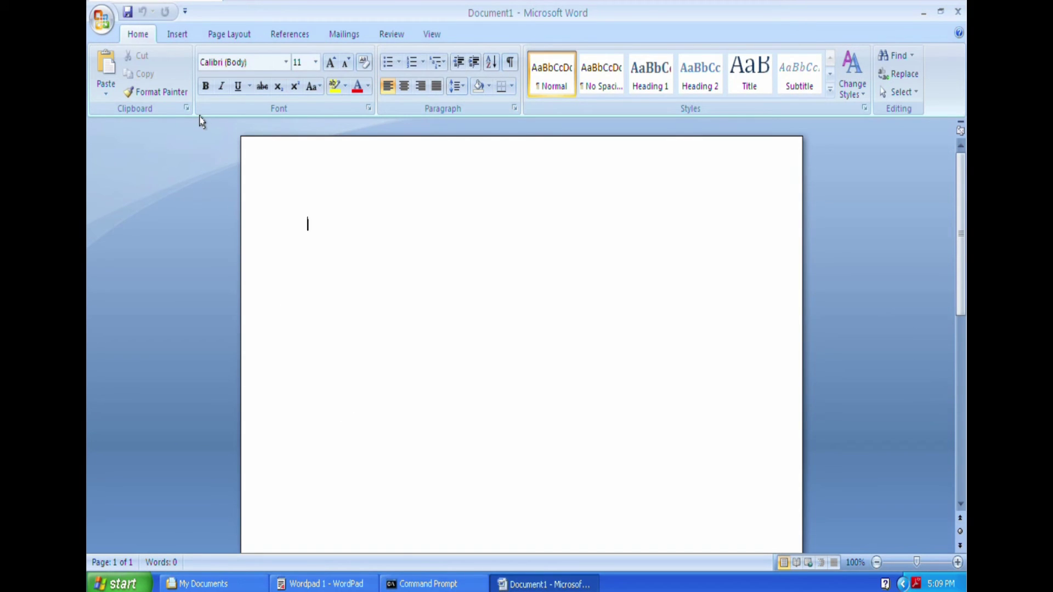
pyautogui.click(483, 219)
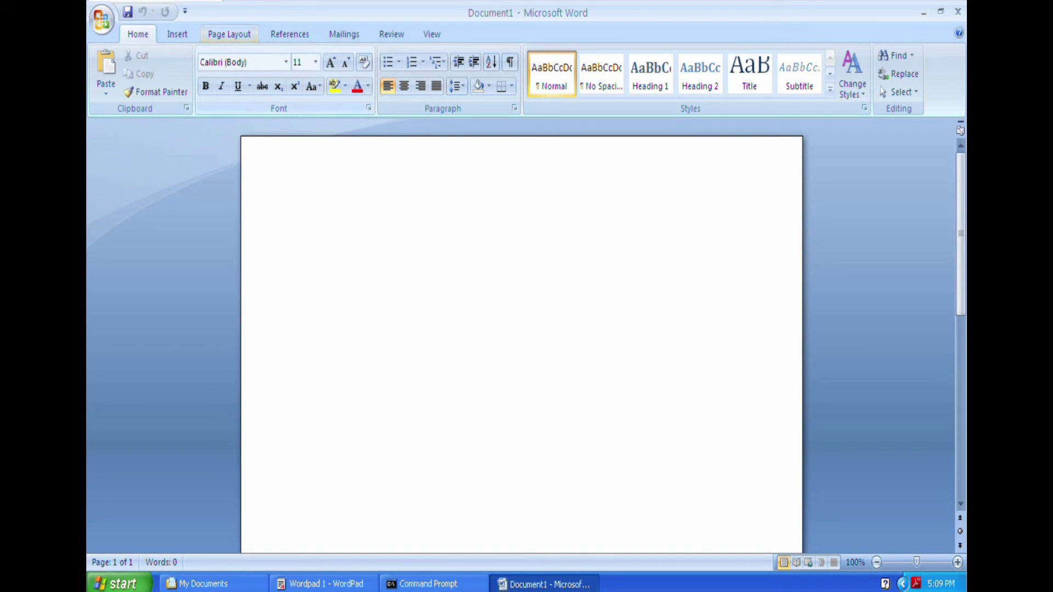
# - Minimize Word to look at WordPad's Insert menu, then restore Word
pyautogui.click(920, 14)
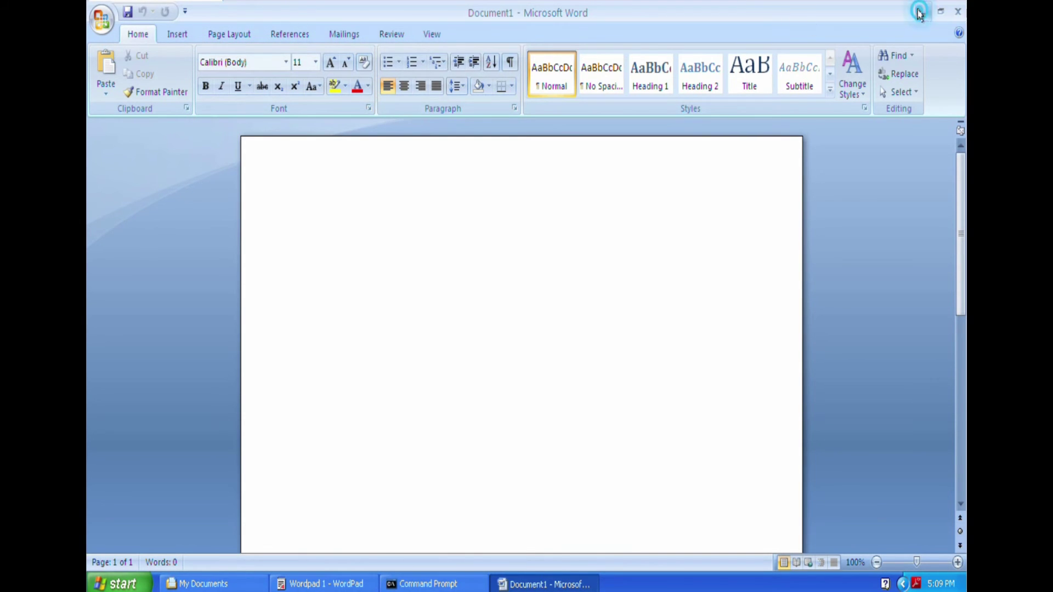
pyautogui.click(321, 76)
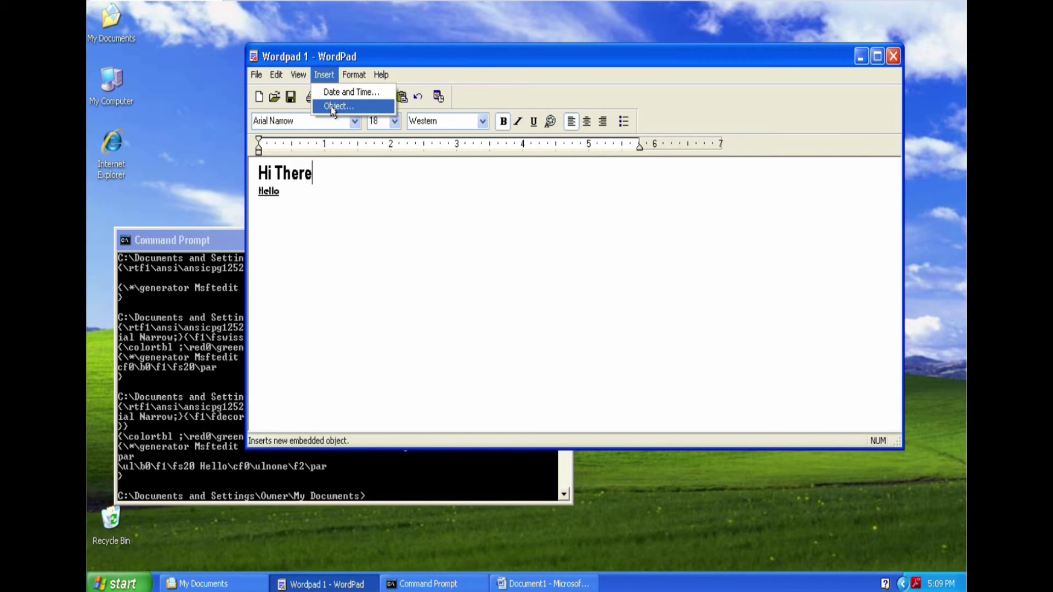
pyautogui.click(516, 585)
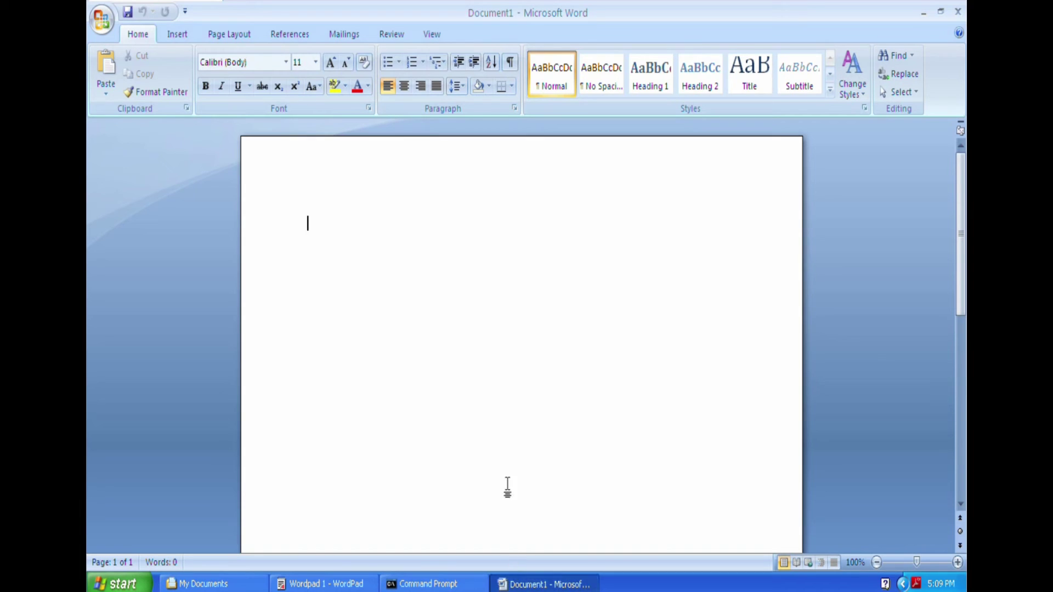
pyautogui.click(289, 35)
# - Insert the Sunset picture from Sample Pictures into the document
pyautogui.click(235, 34)
pyautogui.click(177, 34)
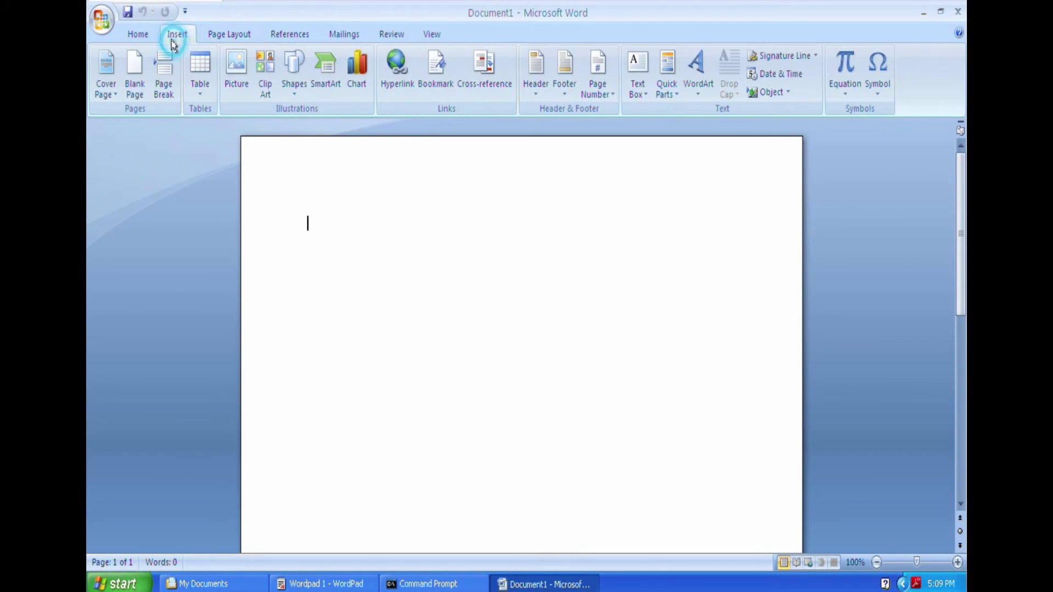
pyautogui.click(236, 69)
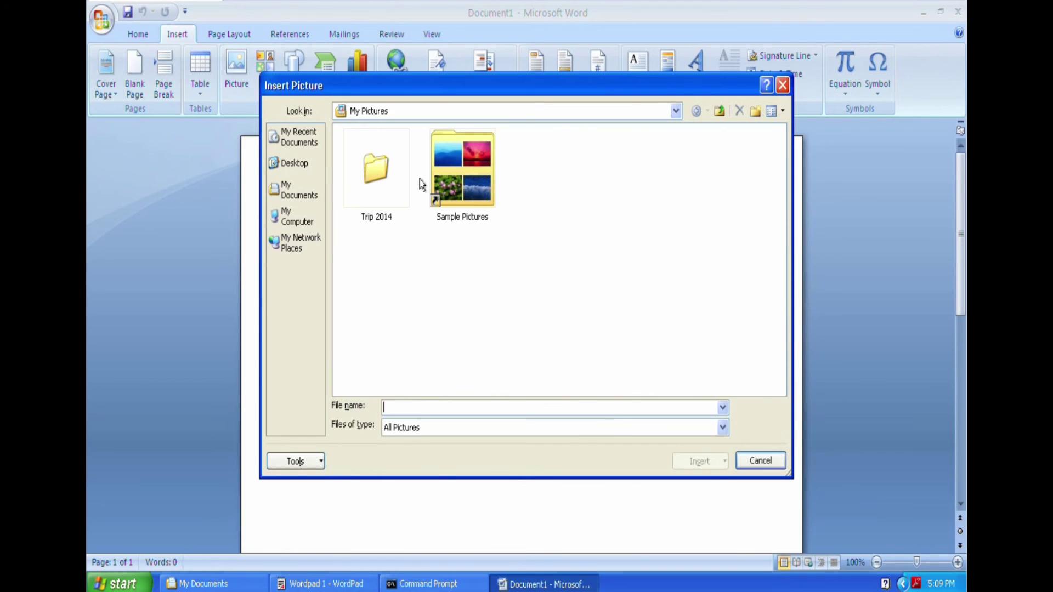
pyautogui.doubleClick(450, 175)
pyautogui.doubleClick(460, 199)
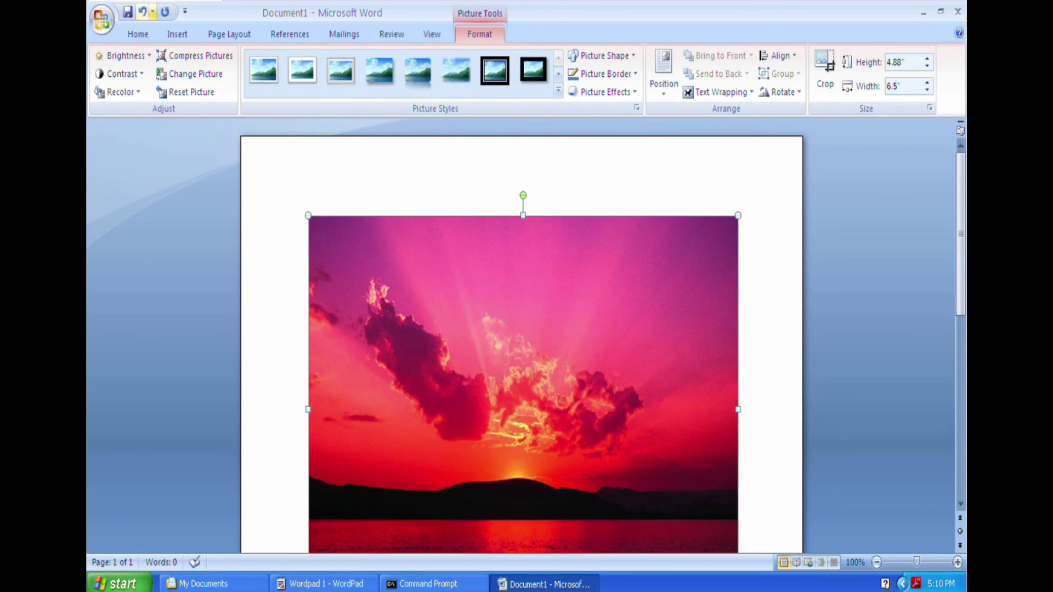
# - Save the document as 'Word 1'
pyautogui.click(104, 1)
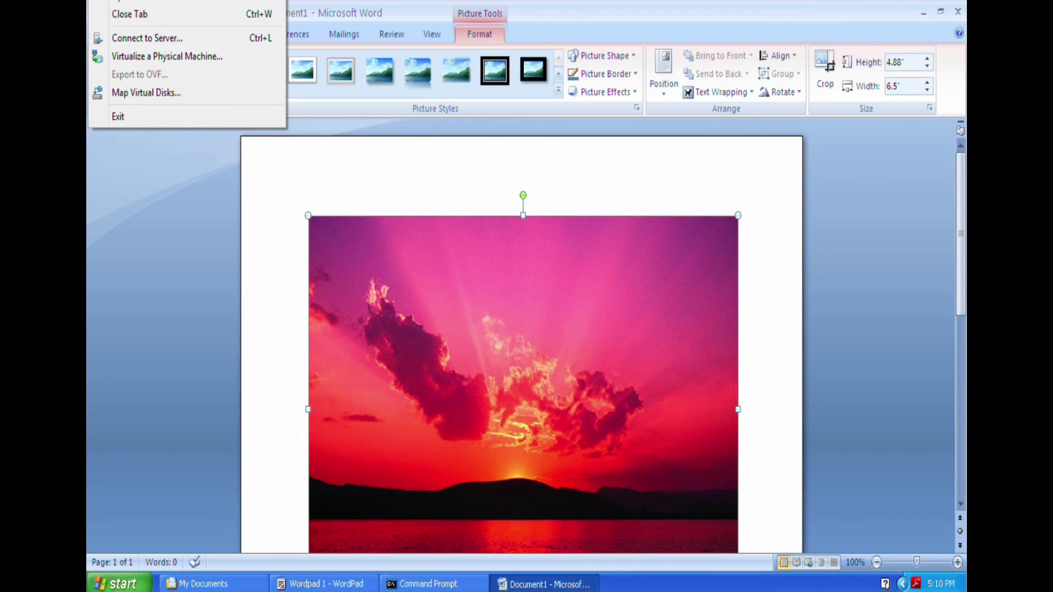
pyautogui.click(164, 36)
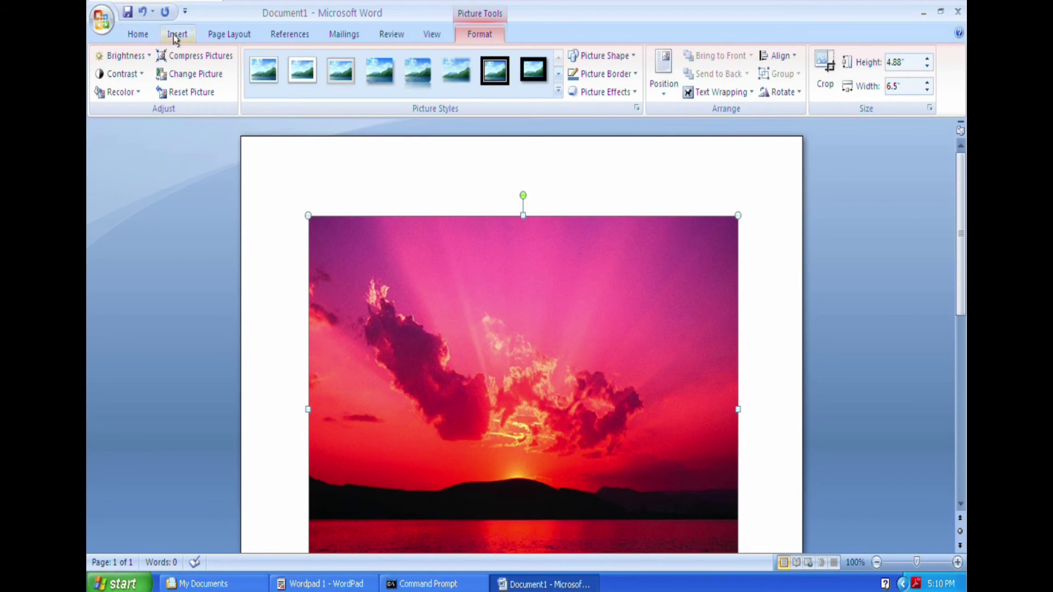
pyautogui.click(102, 19)
pyautogui.click(126, 164)
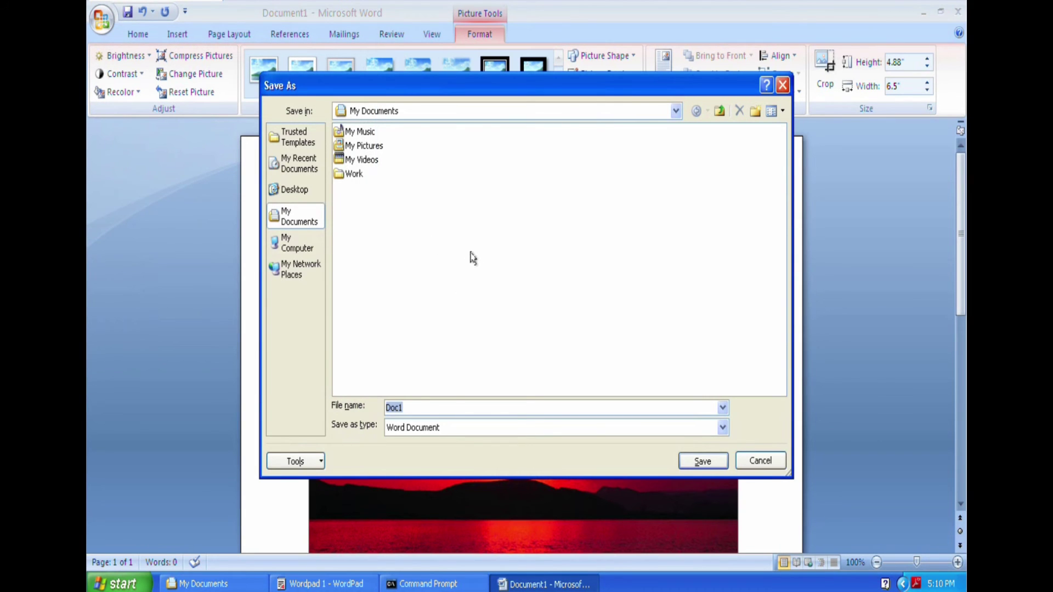
pyautogui.write('Word 1')
pyautogui.click(702, 461)
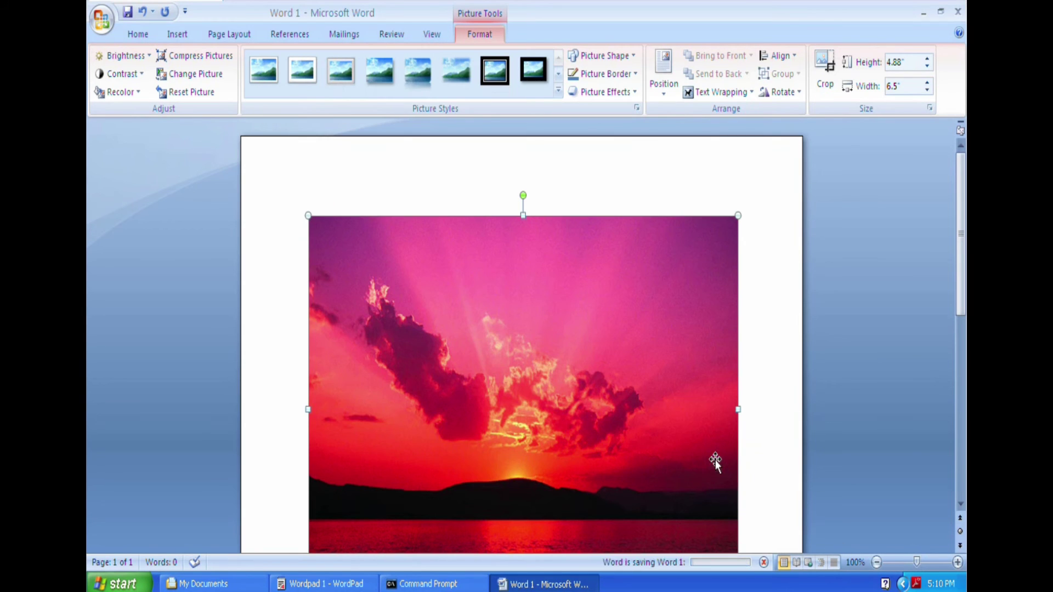
# - Clear the console and list My Documents, showing Word 1.docx at 83,092 bytes
pyautogui.click(409, 585)
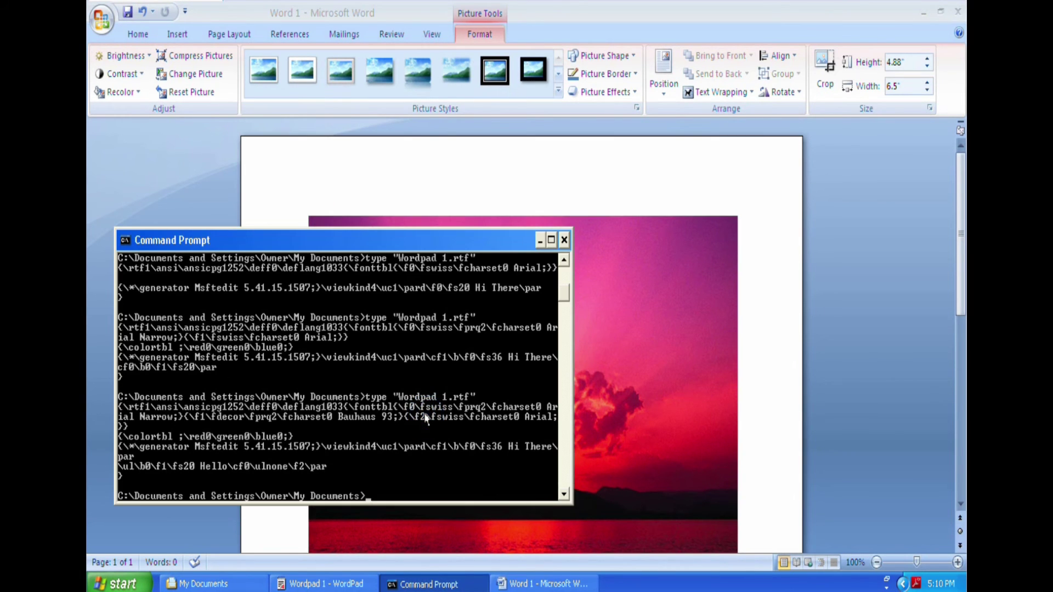
pyautogui.write('cls')
pyautogui.press('Return')
pyautogui.write('dir')
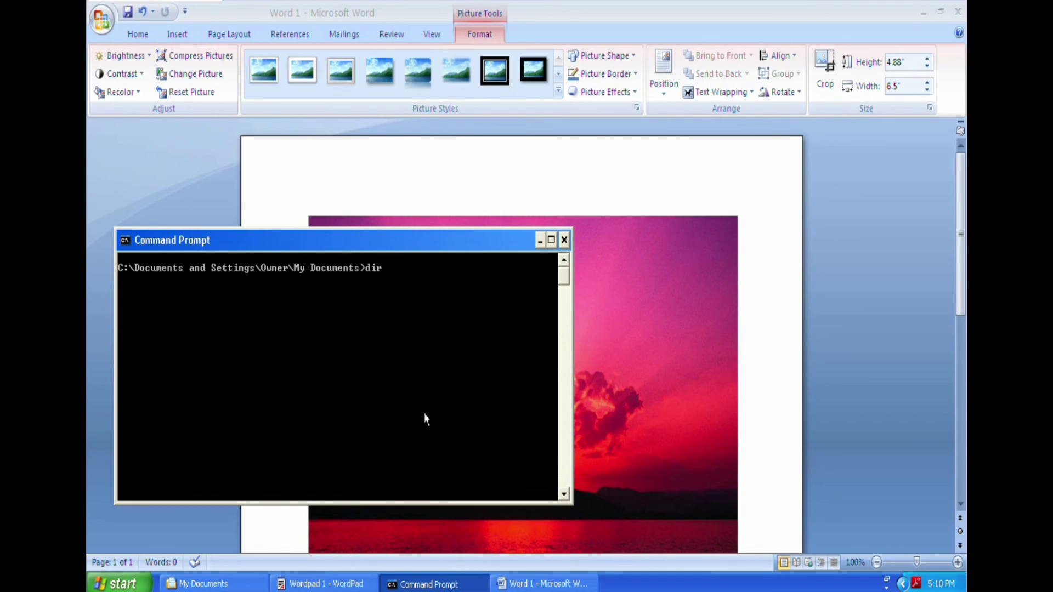
pyautogui.press('Return')
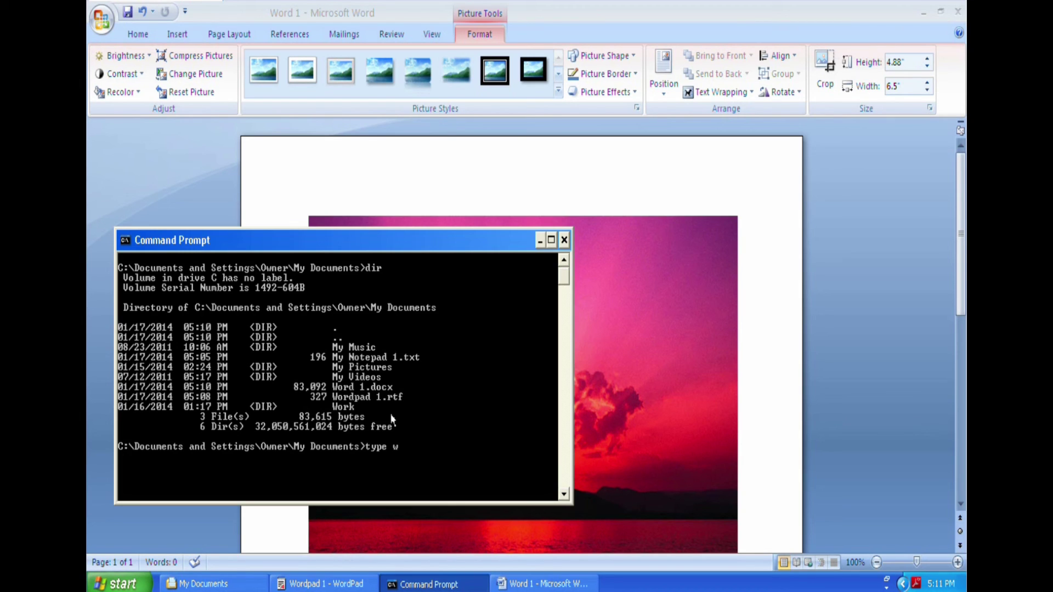
# - Dump the raw contents of Word 1.docx, which prints as unreadable binary
pyautogui.write('rd')
pyautogui.press('Tab')
pyautogui.press('Return')
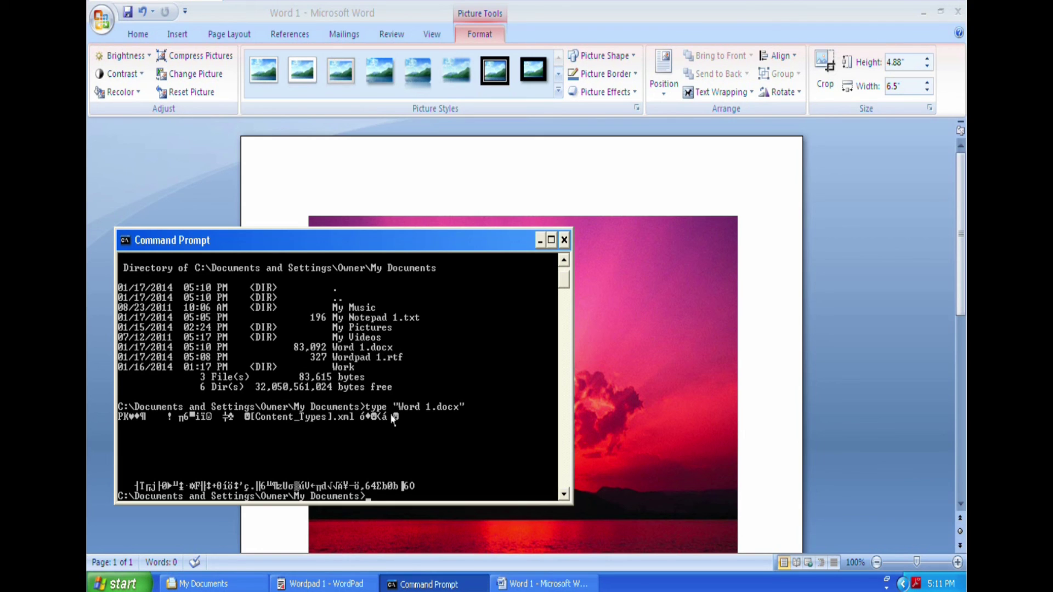
# - Type 'Hello' below the sunset picture in the Word document
pyautogui.click(778, 355)
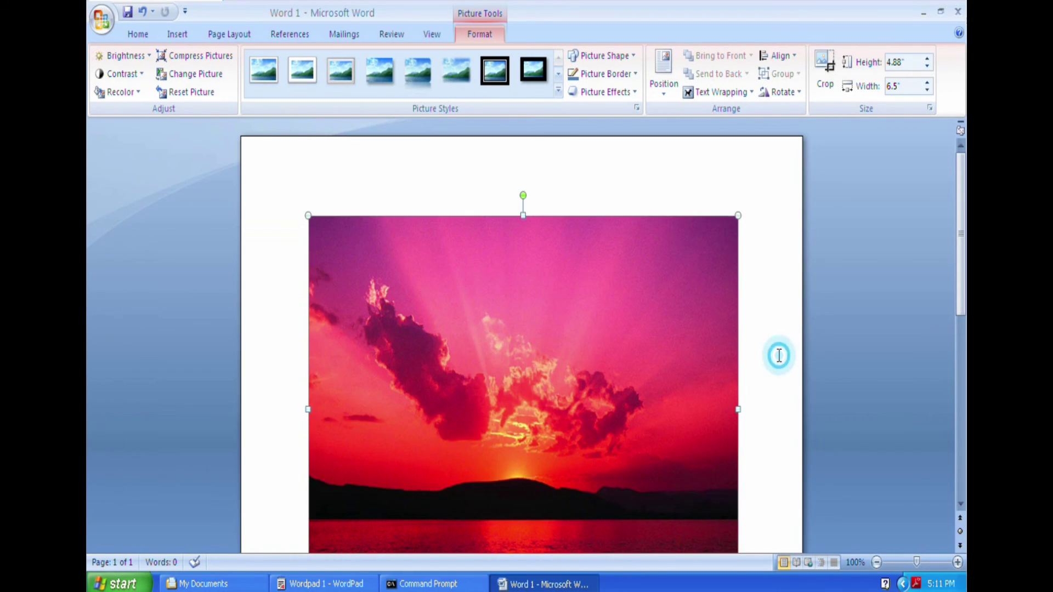
pyautogui.scroll(-8, 748, 388)
pyautogui.click(760, 339)
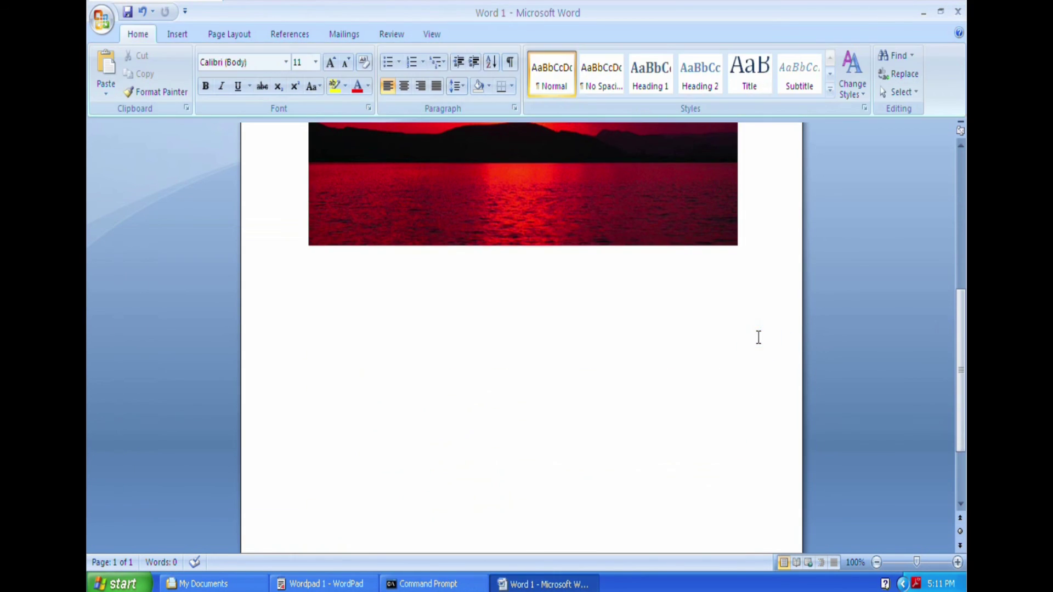
pyautogui.write('Hello')
# - Rerun the raw dump of Word 1.docx, then bring WordPad to the front
pyautogui.click(416, 586)
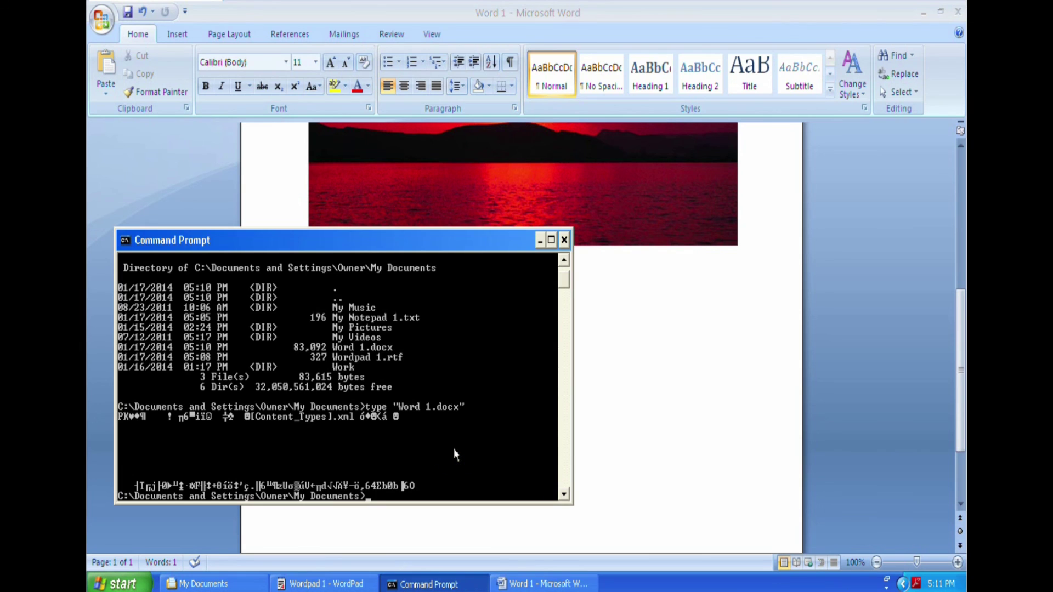
pyautogui.press('Up')
pyautogui.press('Return')
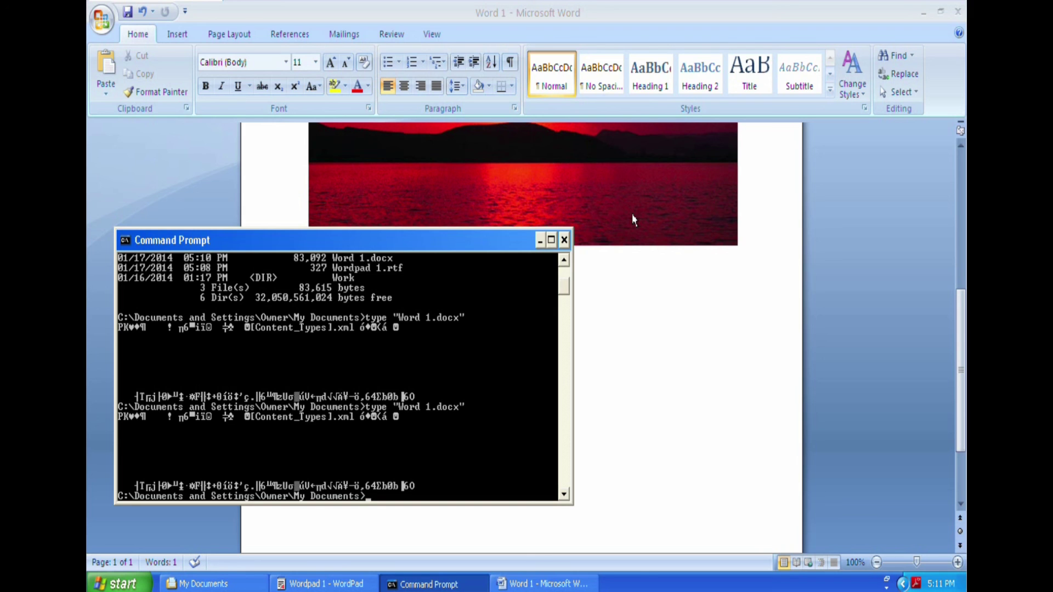
pyautogui.click(343, 576)
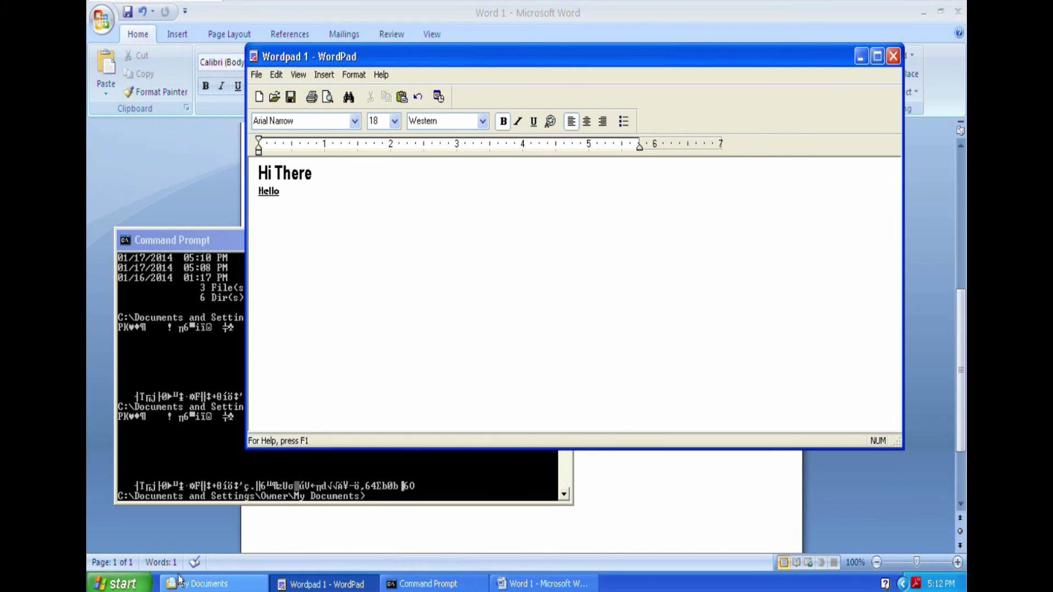
# - Launch a new empty Notepad window from the Start menu in front of WordPad
pyautogui.click(125, 585)
pyautogui.click(153, 360)
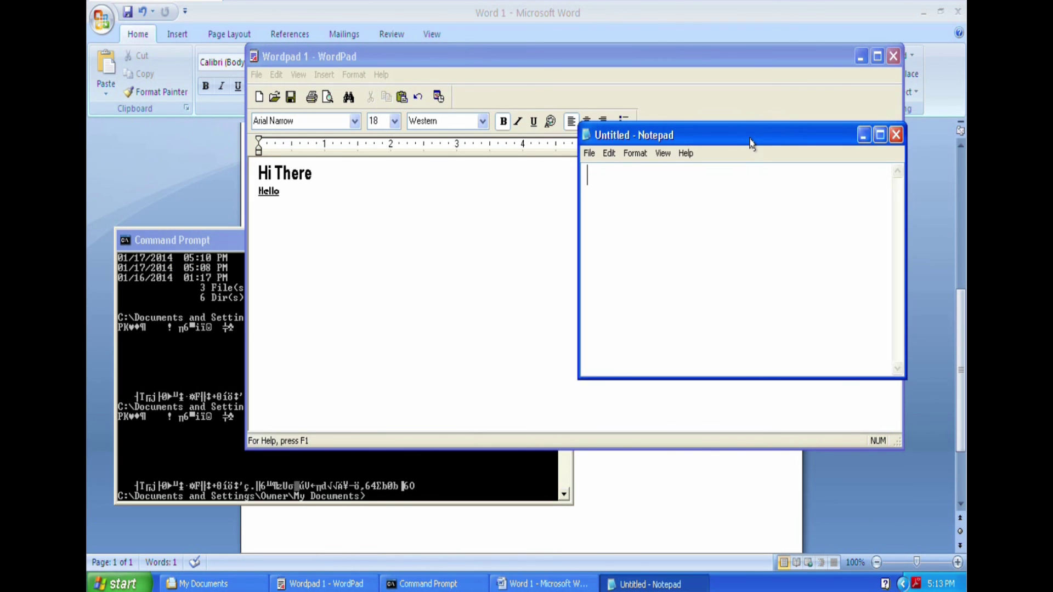